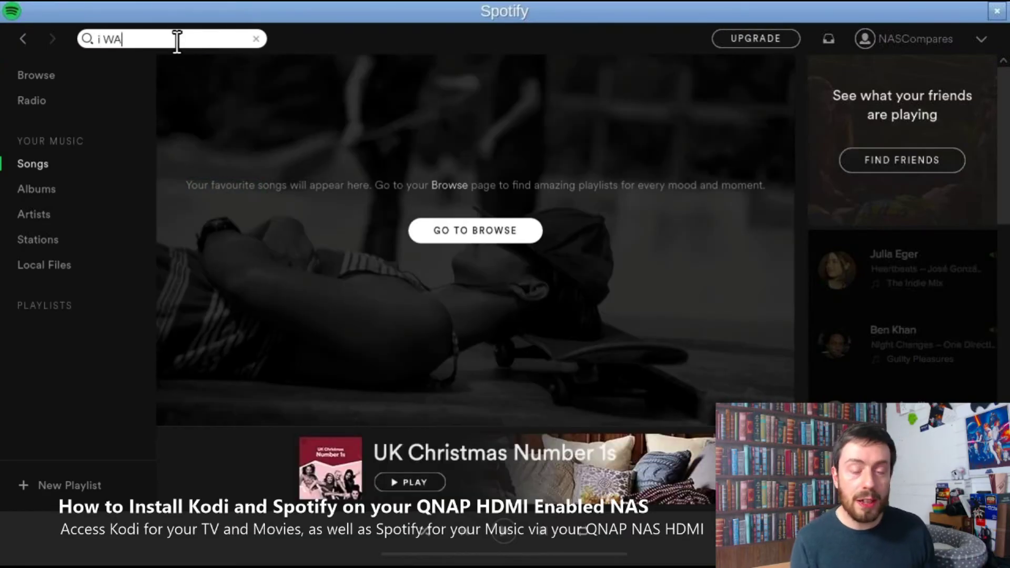
Step: Run a Spotify search for 'i WANT TO BREAK FREE'
type("FREE")
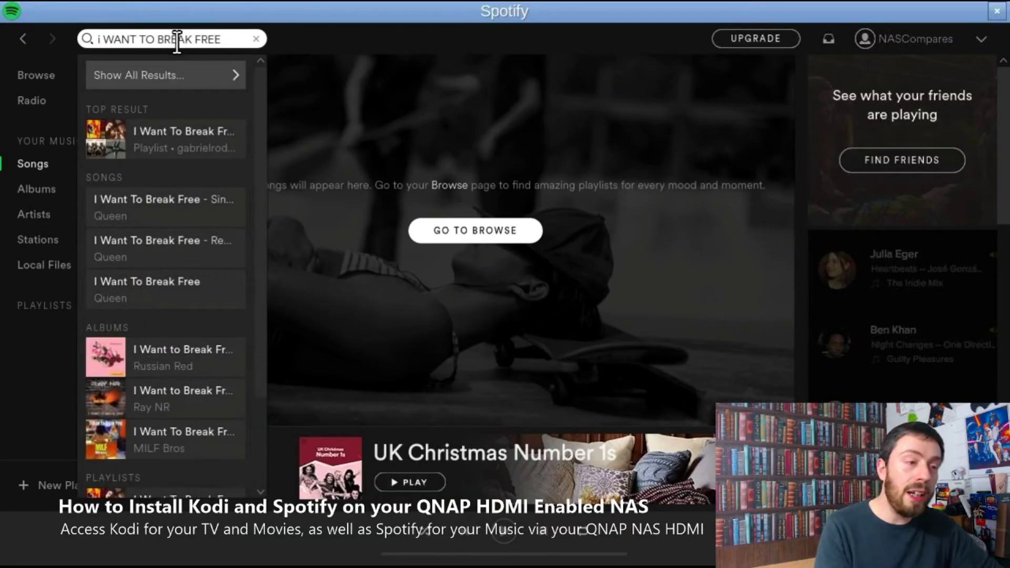
key("Return")
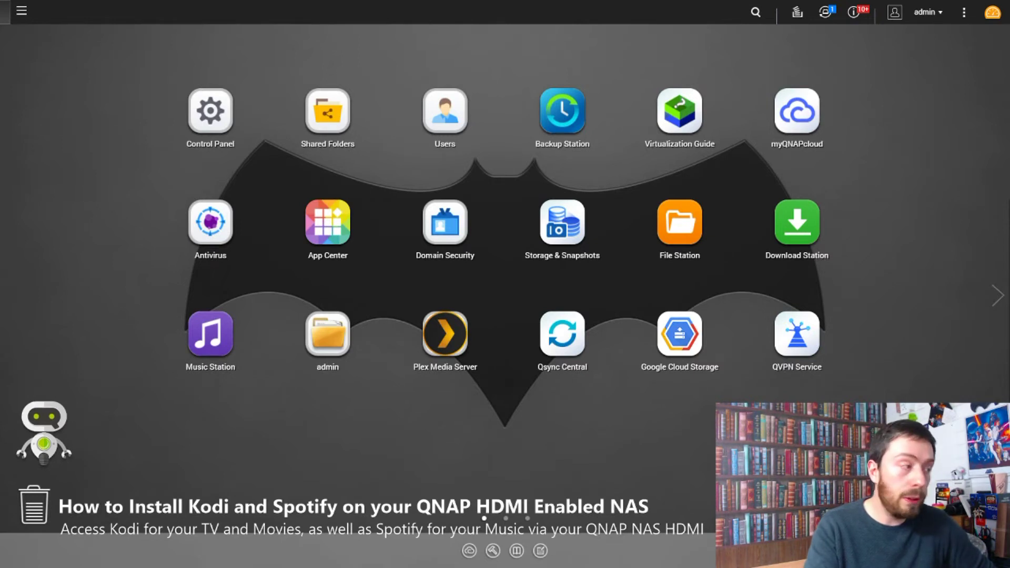
Step: Open App Center and close the New & Updated Apps pop-up to reveal the installed apps
left_click(325, 232)
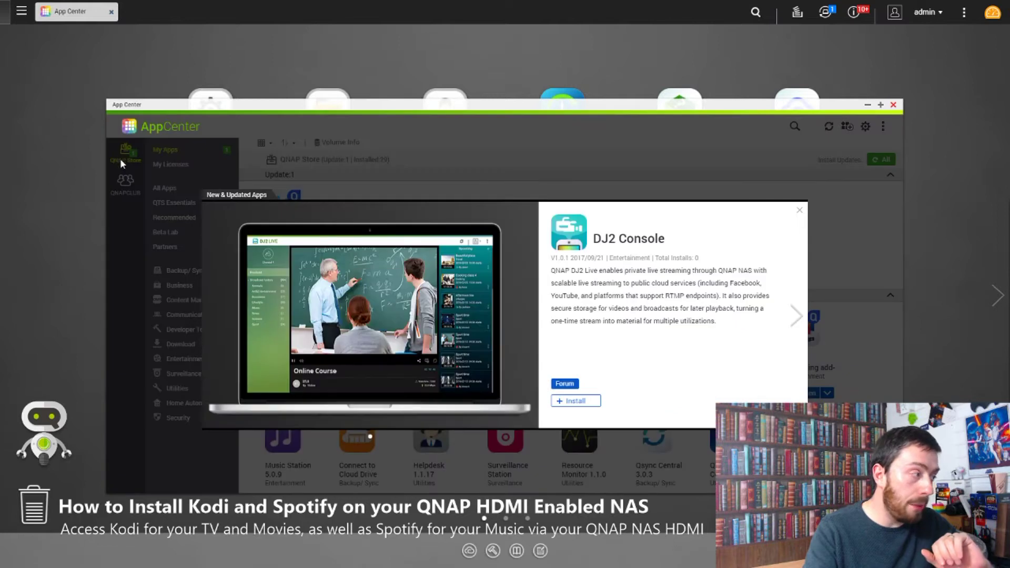
left_click(800, 212)
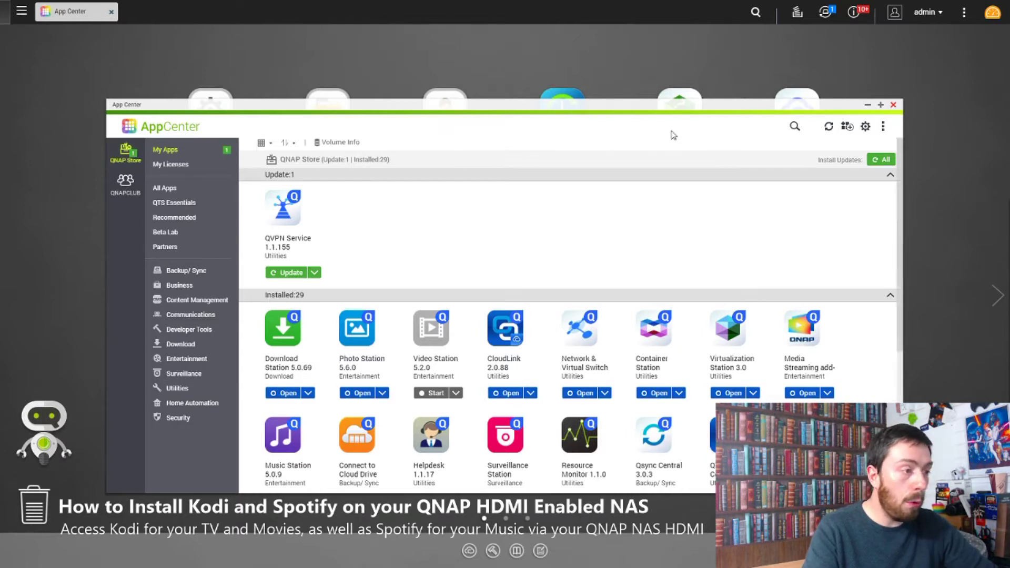
left_click(865, 128)
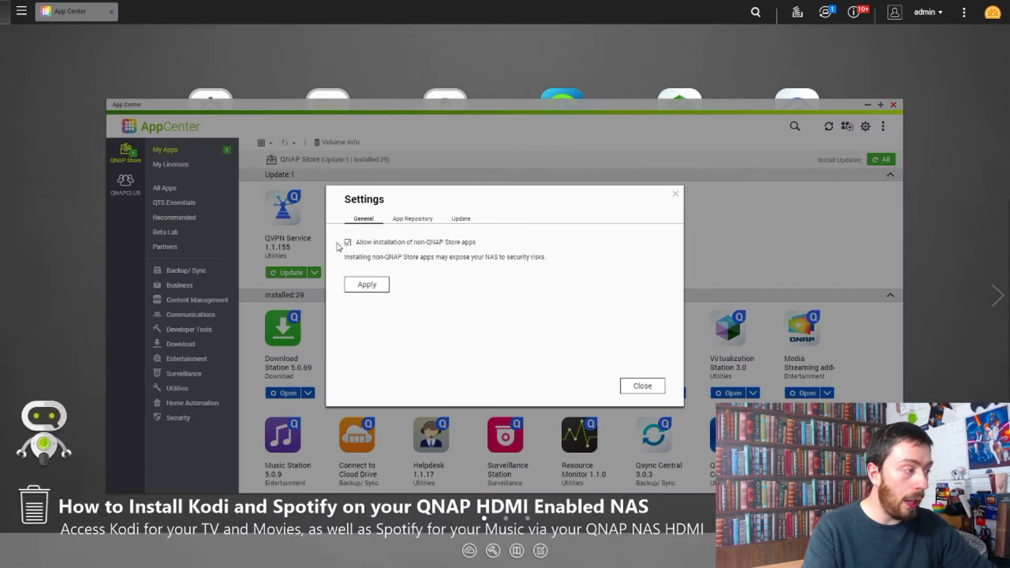
left_click(416, 220)
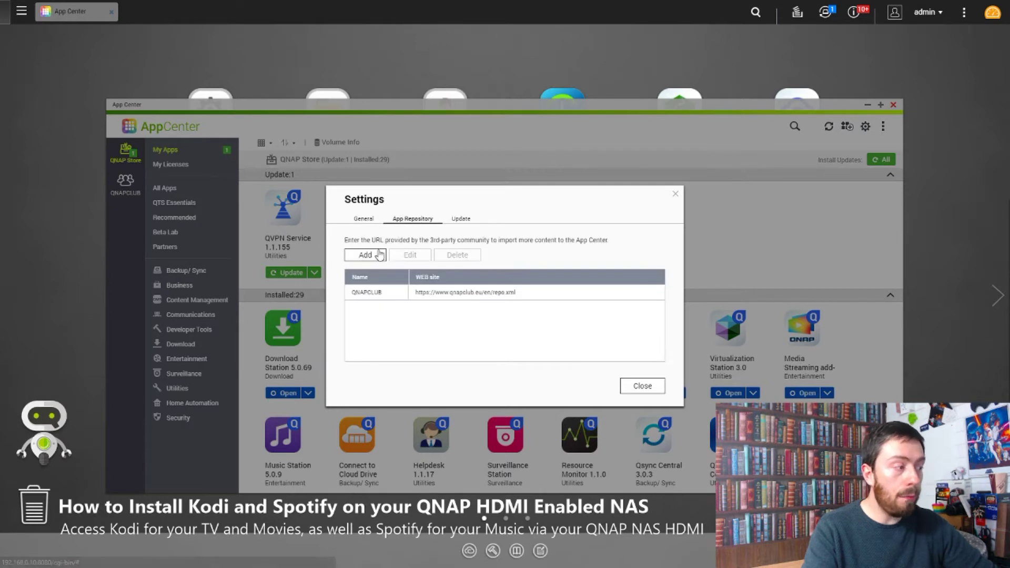
left_click(371, 286)
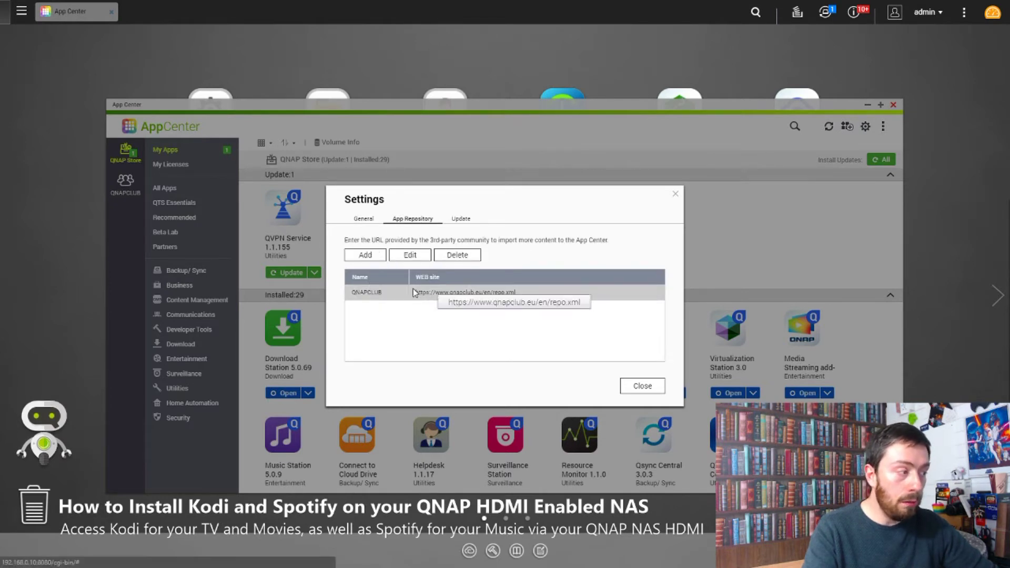
left_click(420, 256)
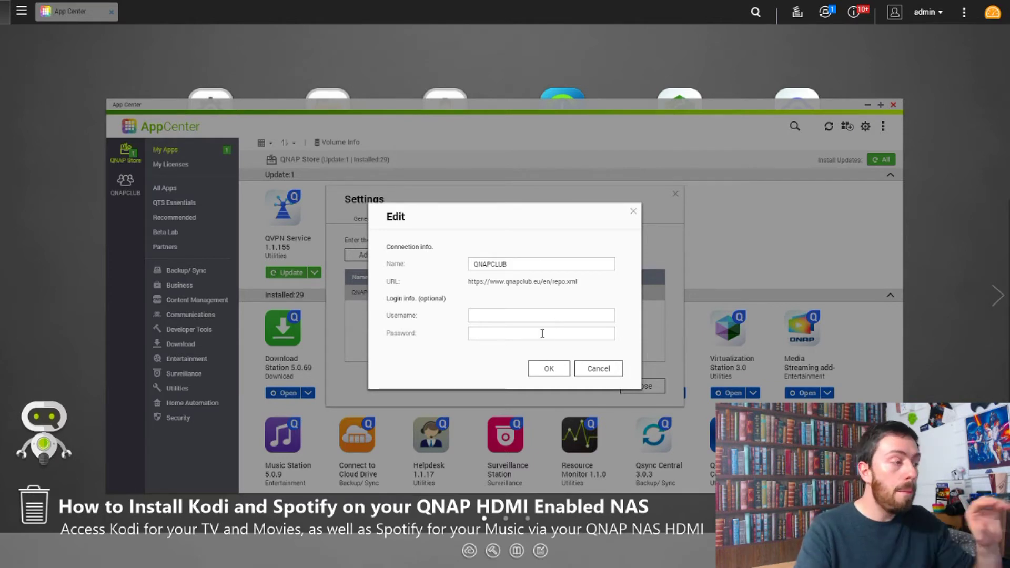
left_click_drag(521, 266, 471, 263)
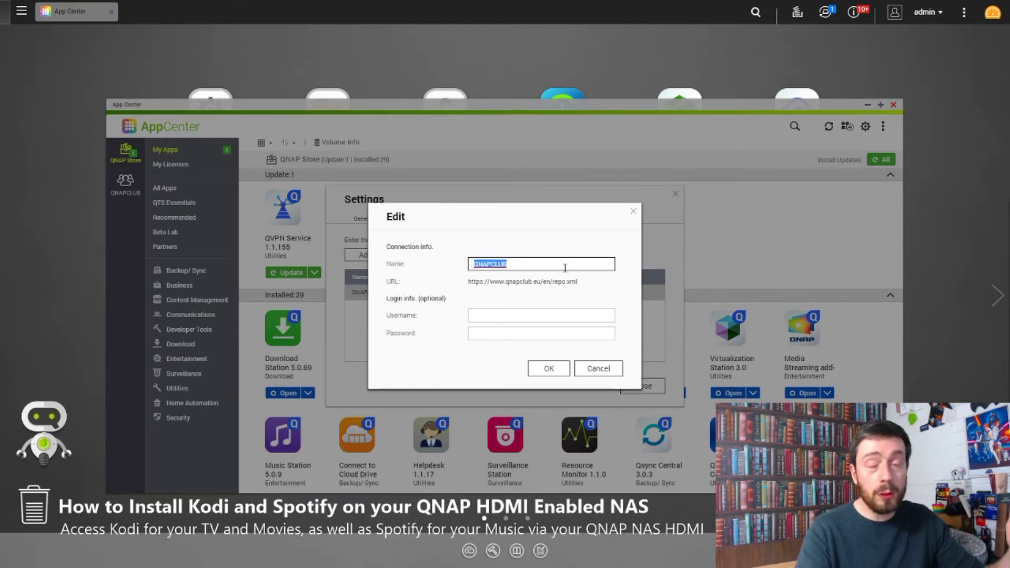
left_click(568, 371)
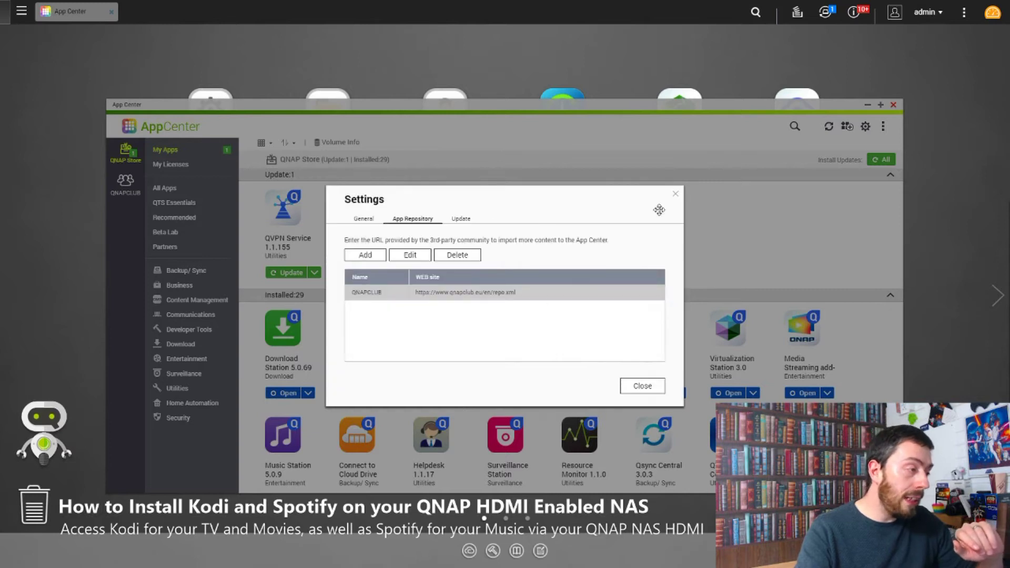
left_click(637, 386)
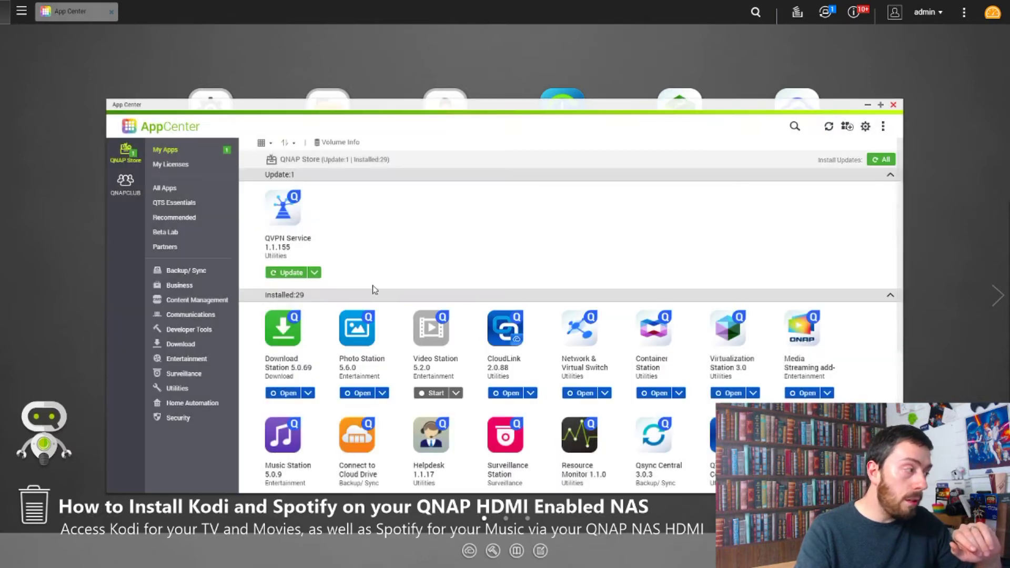
left_click(133, 183)
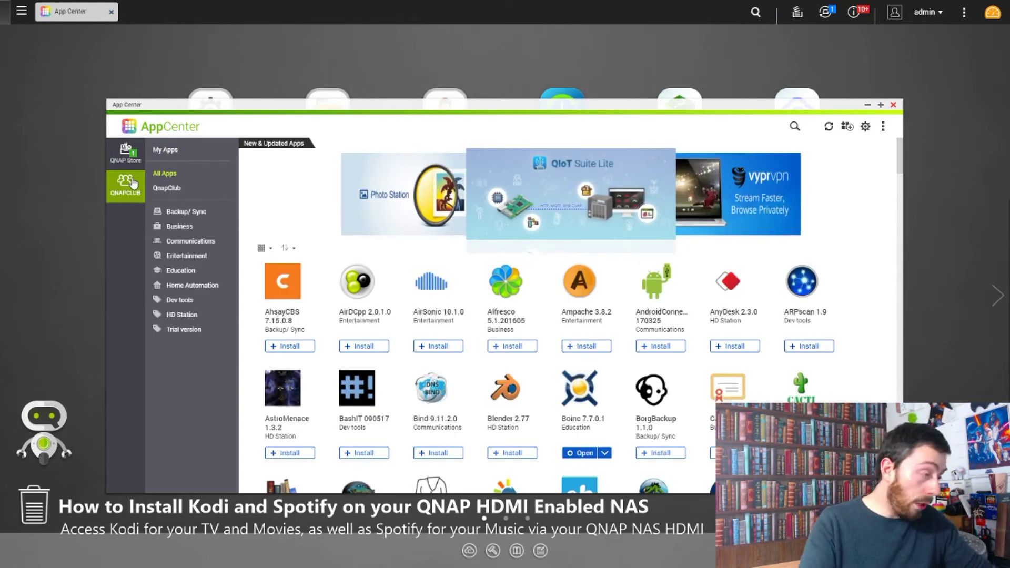
scroll(534, 350, "down", 1)
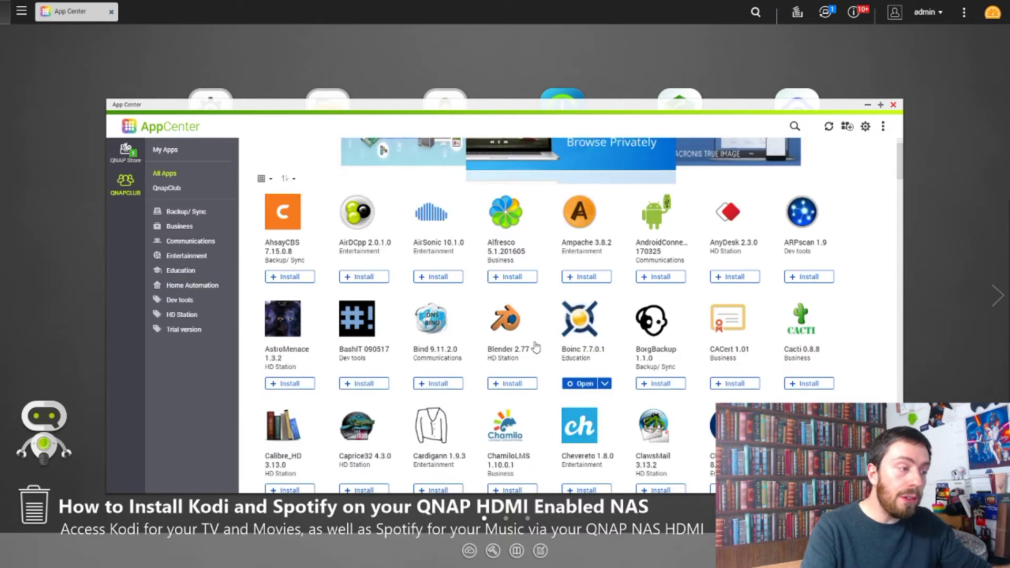
scroll(535, 348, "down", 3)
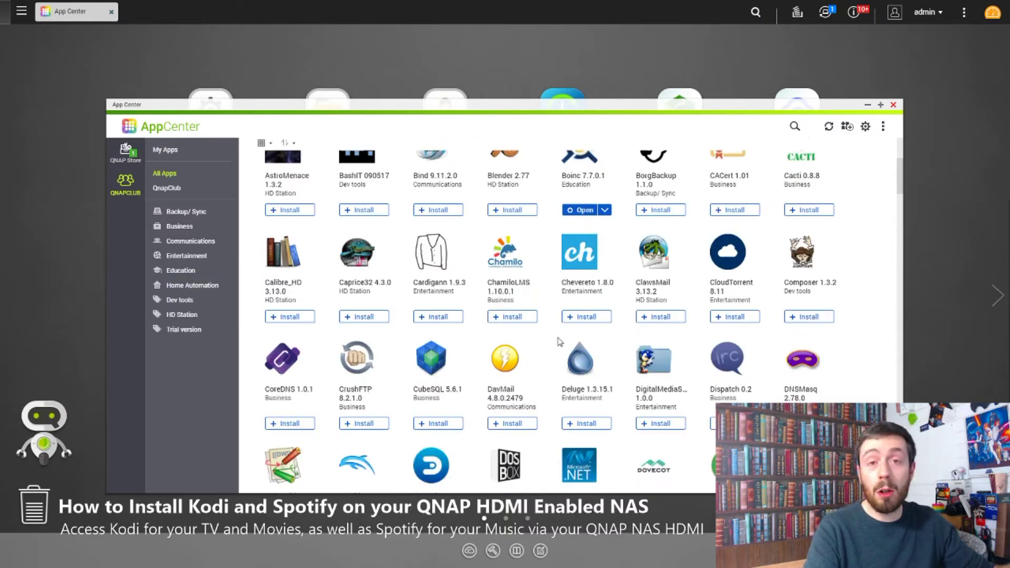
scroll(568, 320, "down", 3)
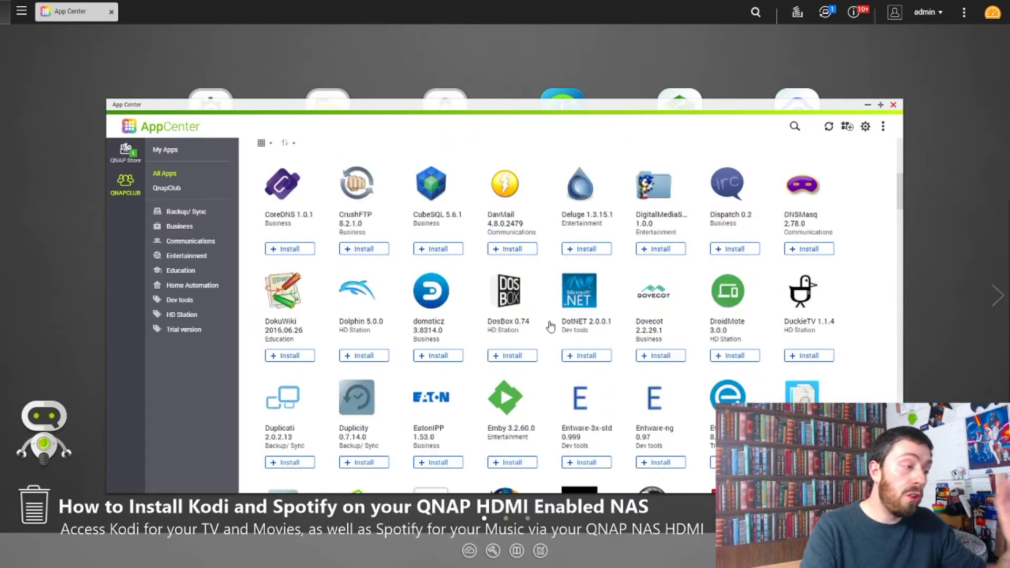
scroll(553, 321, "down", 3)
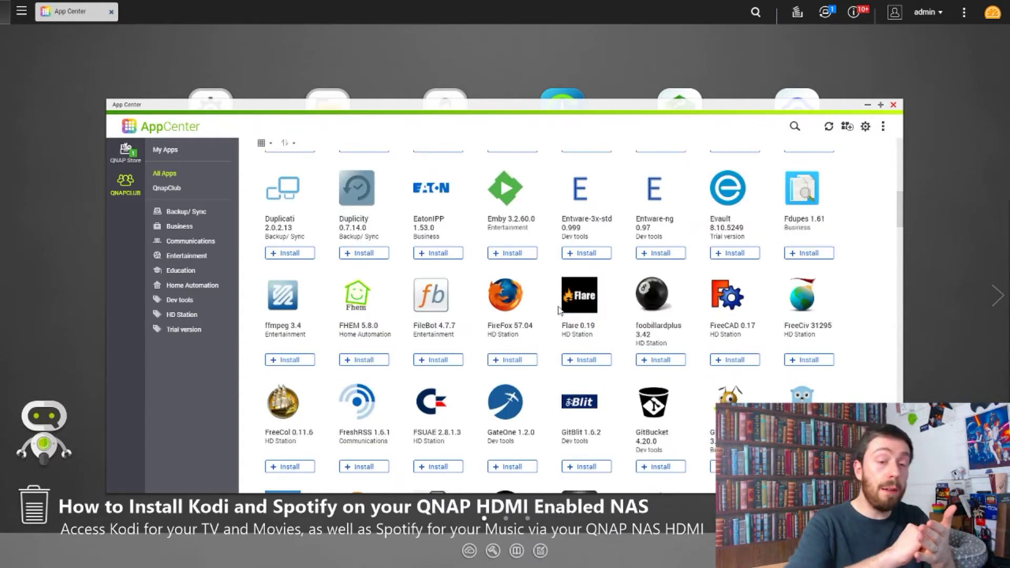
scroll(505, 321, "down", 3)
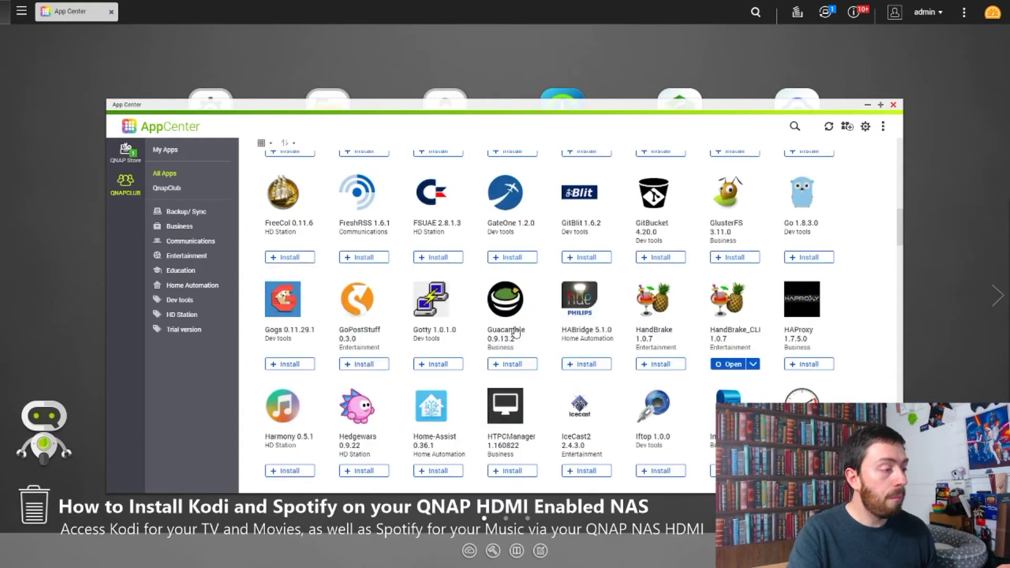
scroll(516, 331, "down", 3)
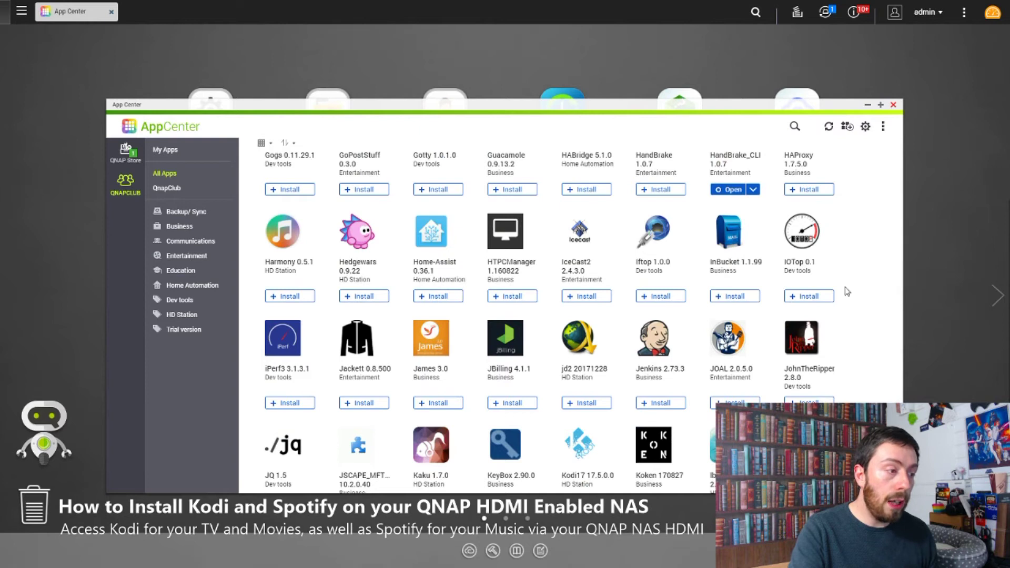
scroll(771, 340, "down", 7)
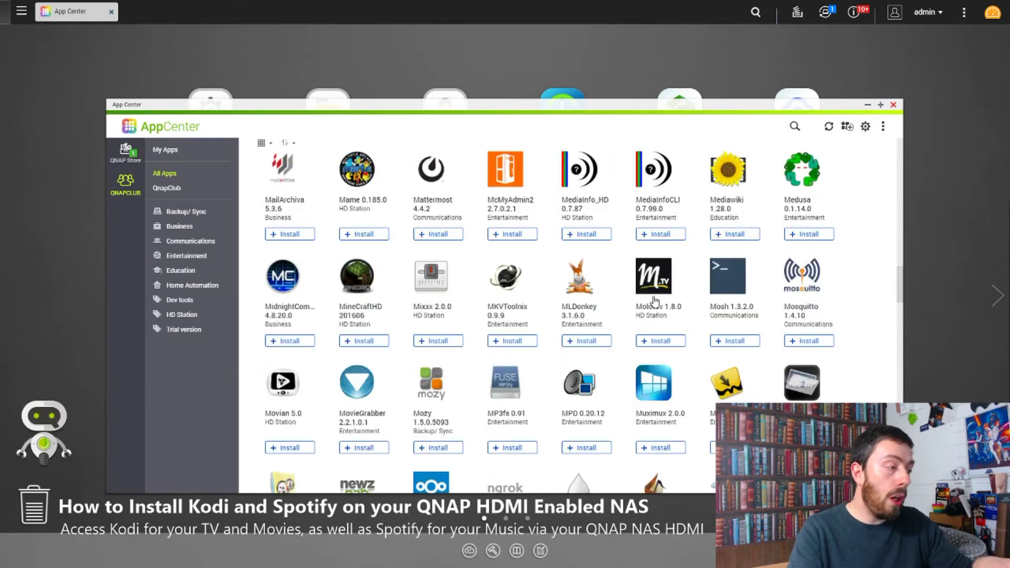
scroll(621, 305, "up", 3)
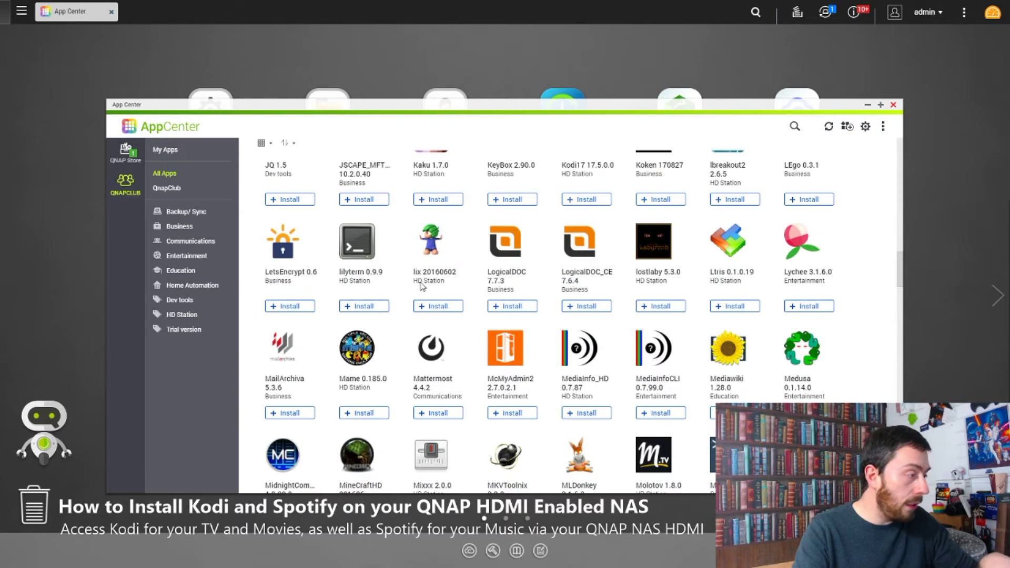
scroll(489, 284, "up", 1)
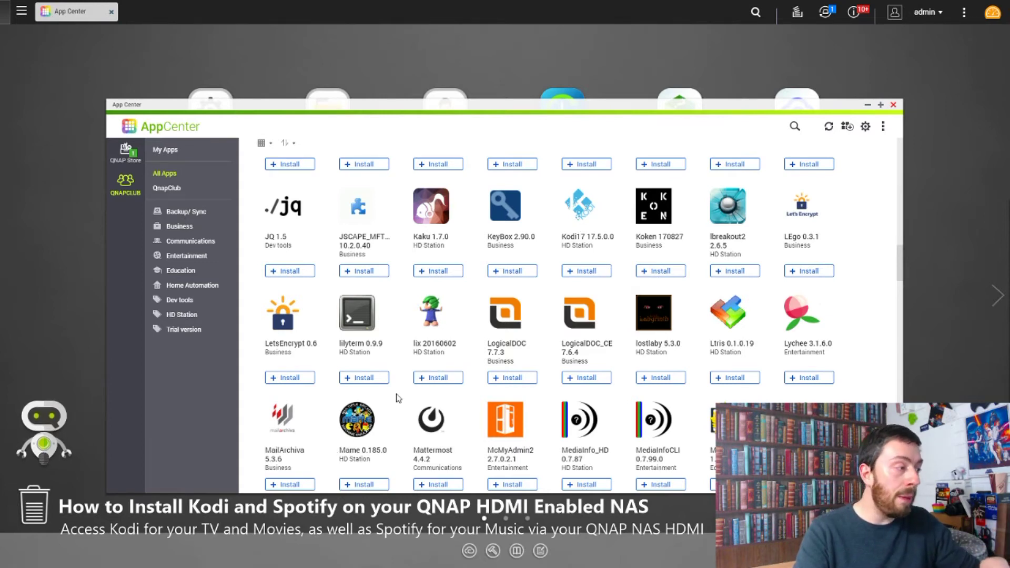
scroll(526, 369, "down", 7)
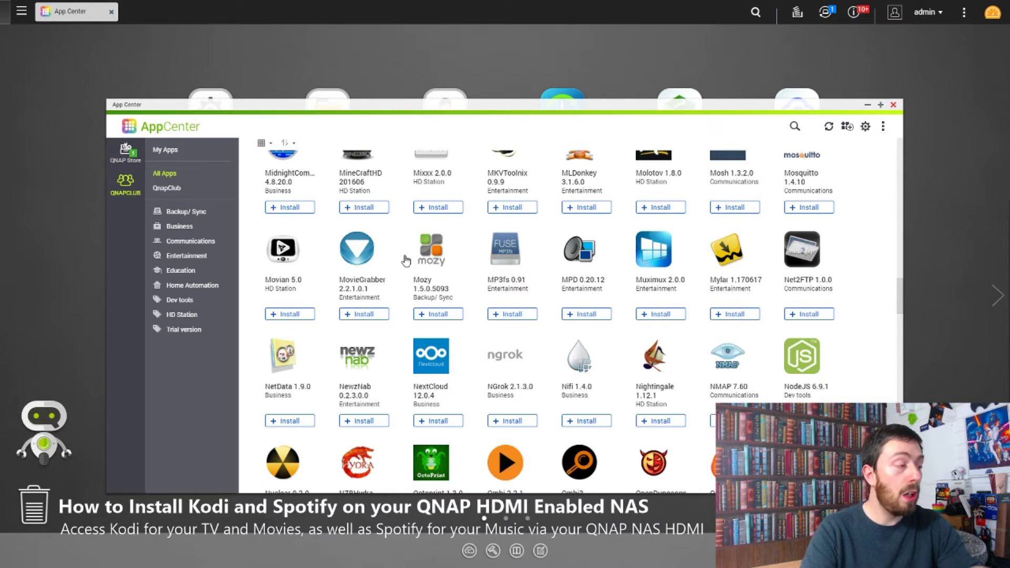
scroll(567, 251, "down", 3)
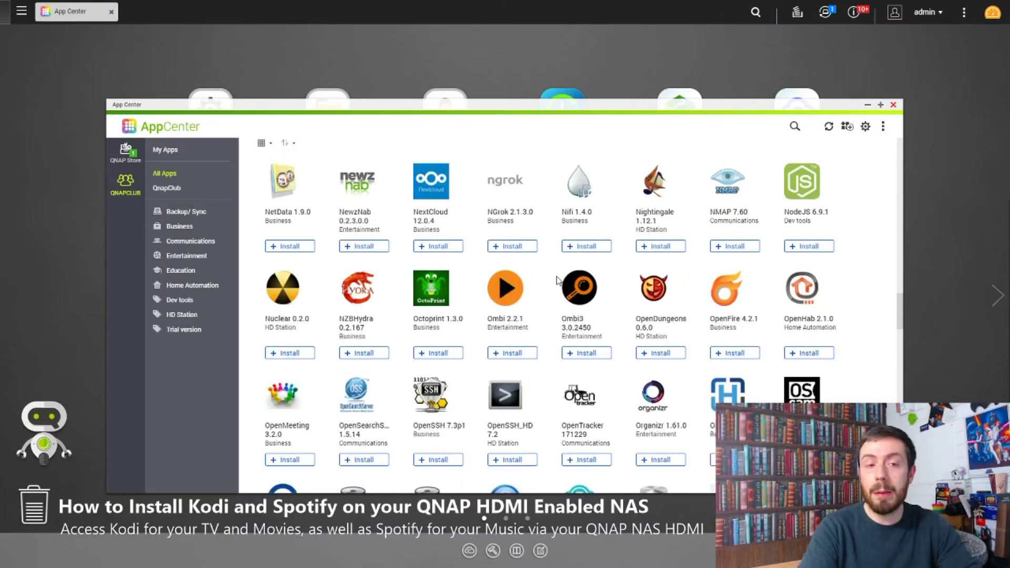
scroll(558, 281, "down", 10)
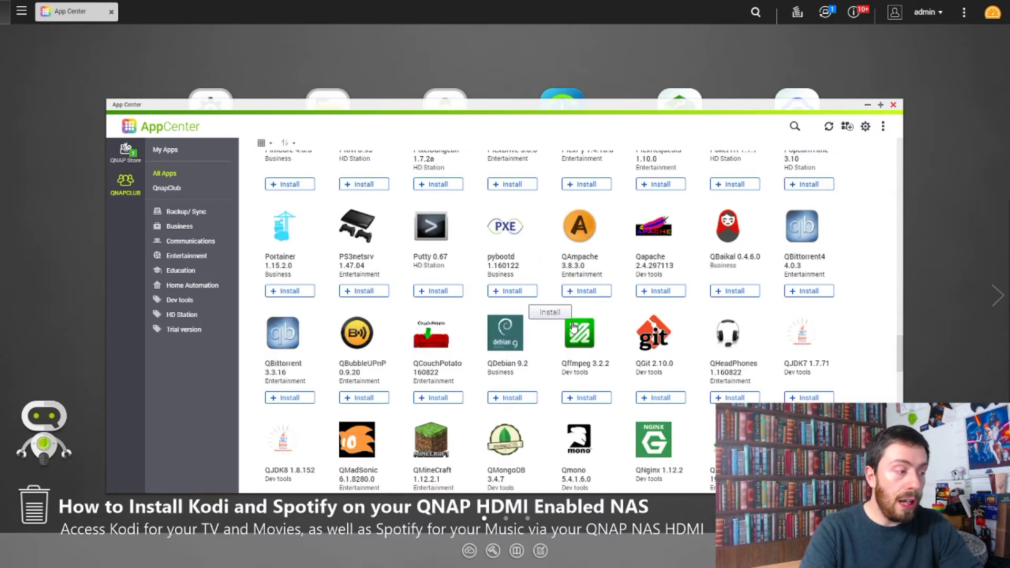
scroll(573, 326, "down", 10)
scroll(578, 328, "down", 5)
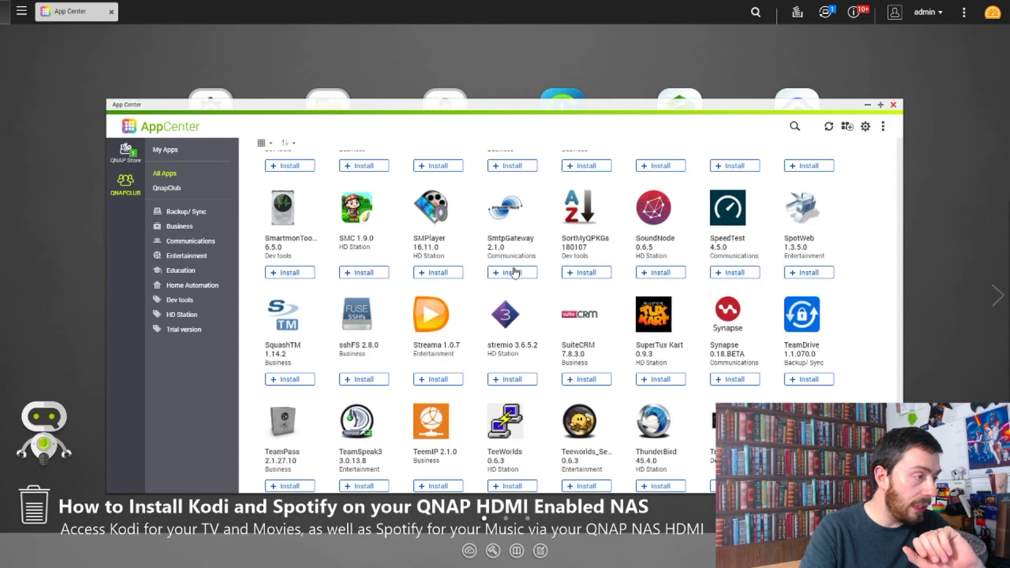
scroll(515, 270, "up", 4)
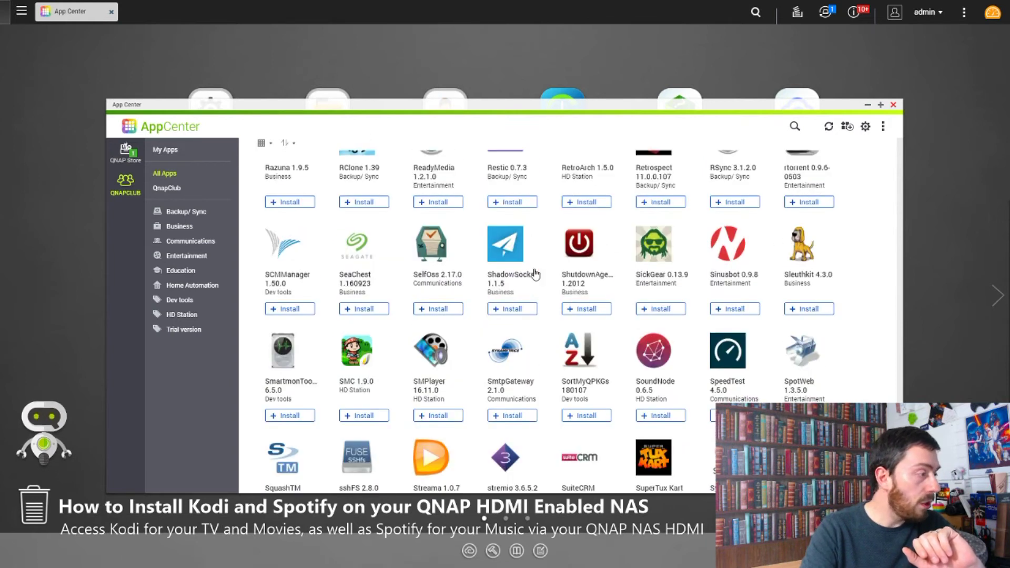
scroll(535, 273, "up", 1)
scroll(605, 295, "down", 3)
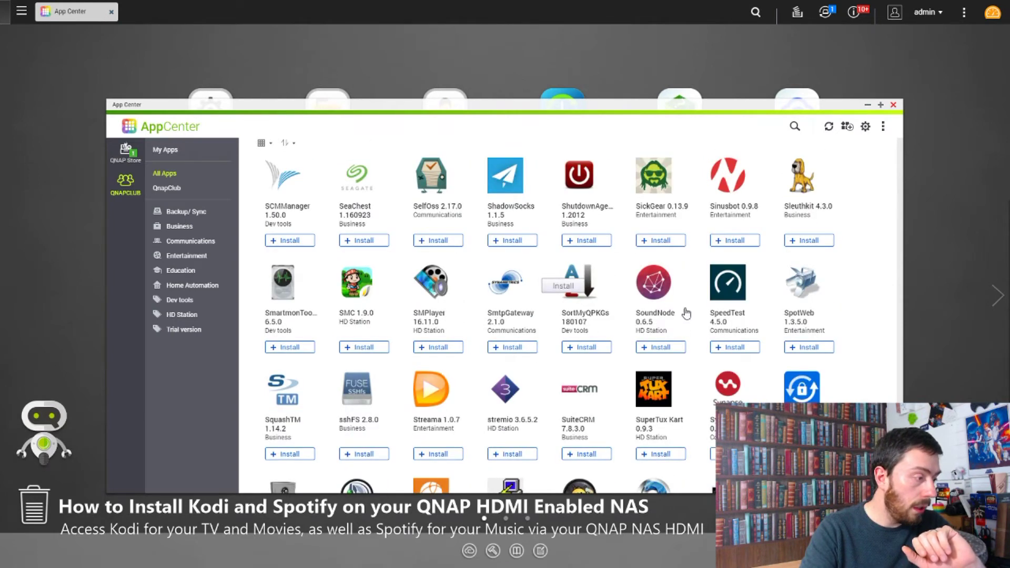
scroll(686, 314, "down", 1)
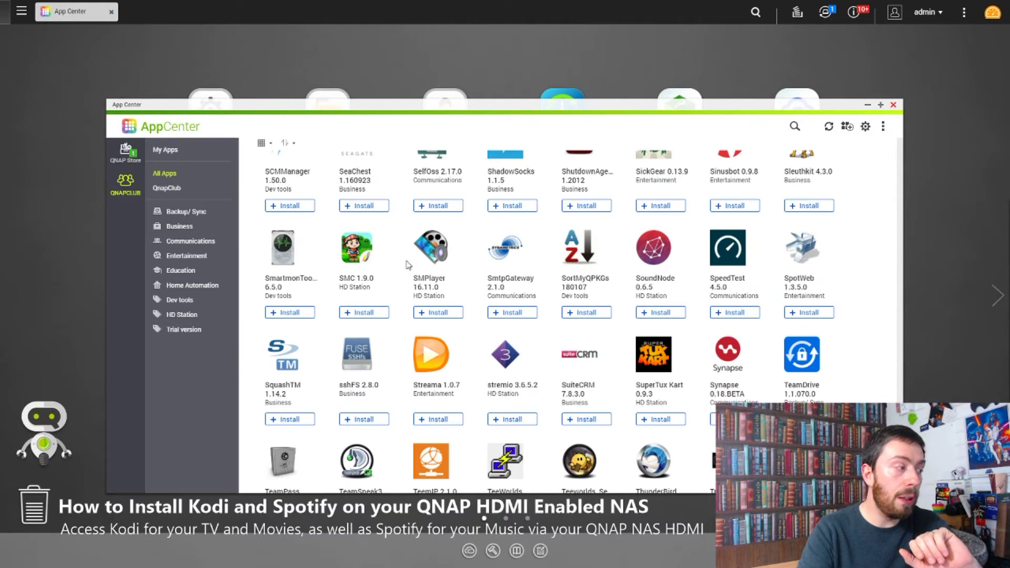
Step: Install SuperTux Kart 0.9.3 from its App Center details page
left_click(653, 358)
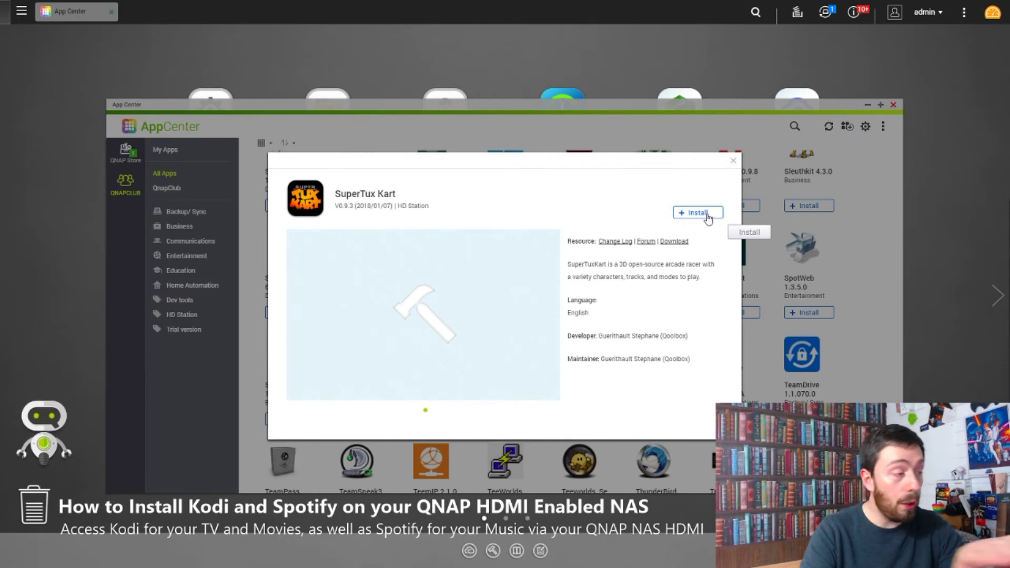
left_click(705, 214)
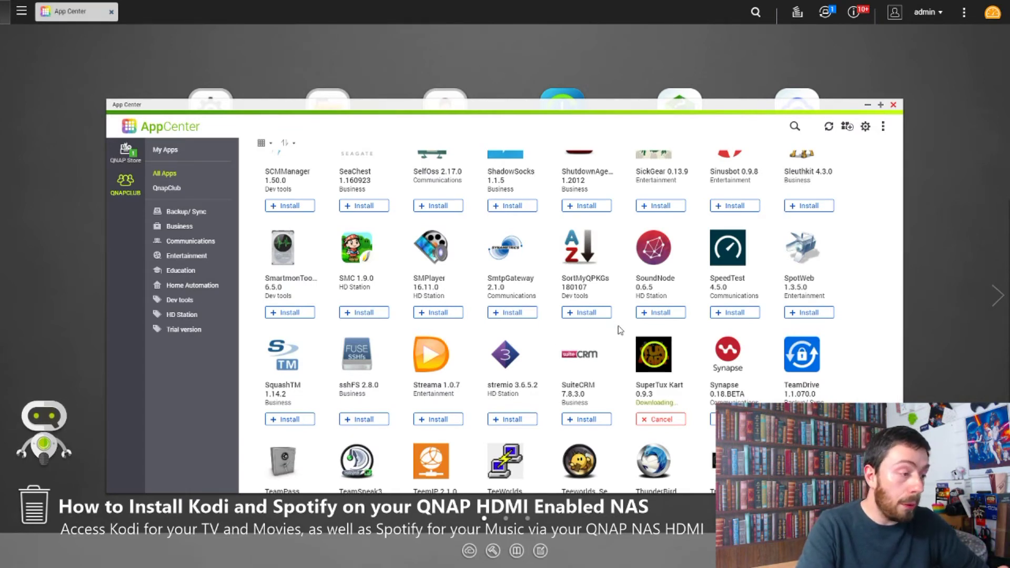
scroll(587, 207, "up", 1)
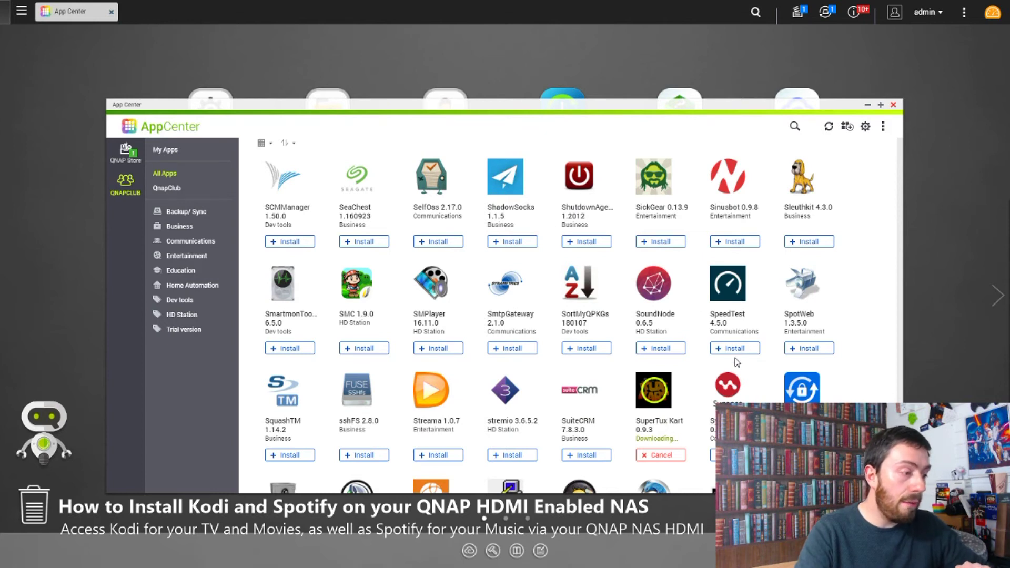
Step: Search the App Center for 'spotify' to check it is already installed
scroll(424, 388, "down", 3)
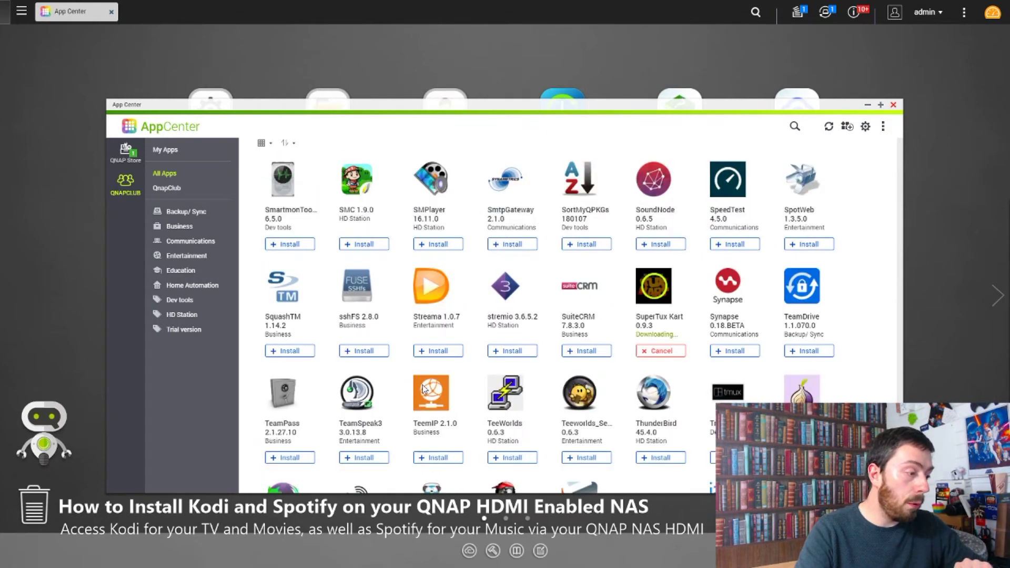
scroll(423, 388, "down", 6)
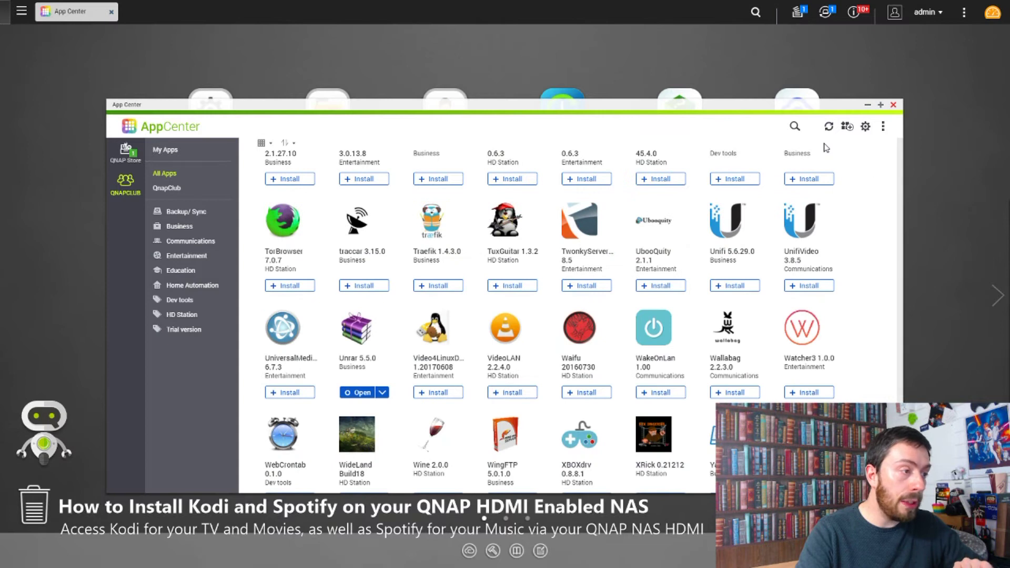
left_click(795, 126)
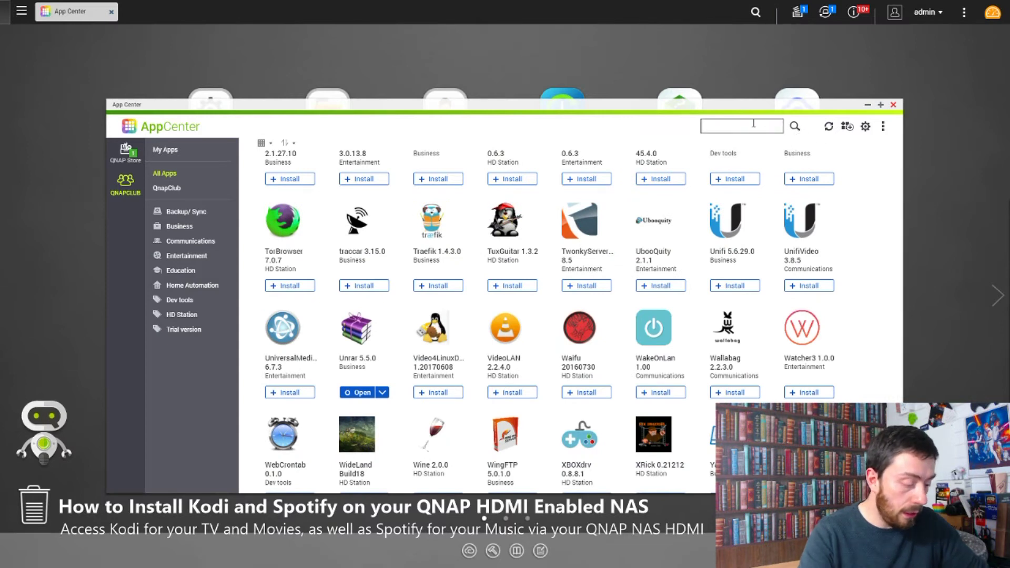
type("spotify")
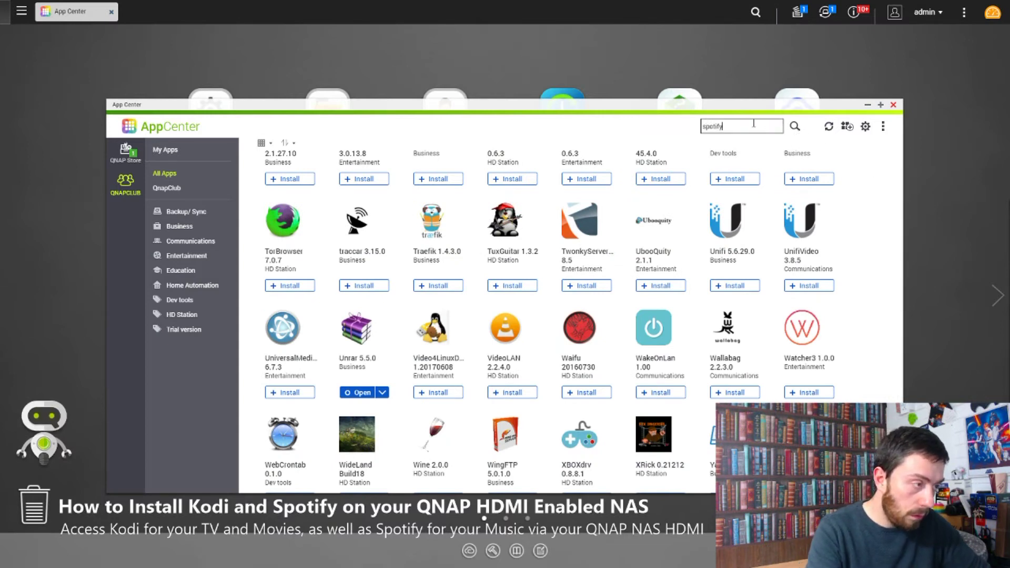
key("Return")
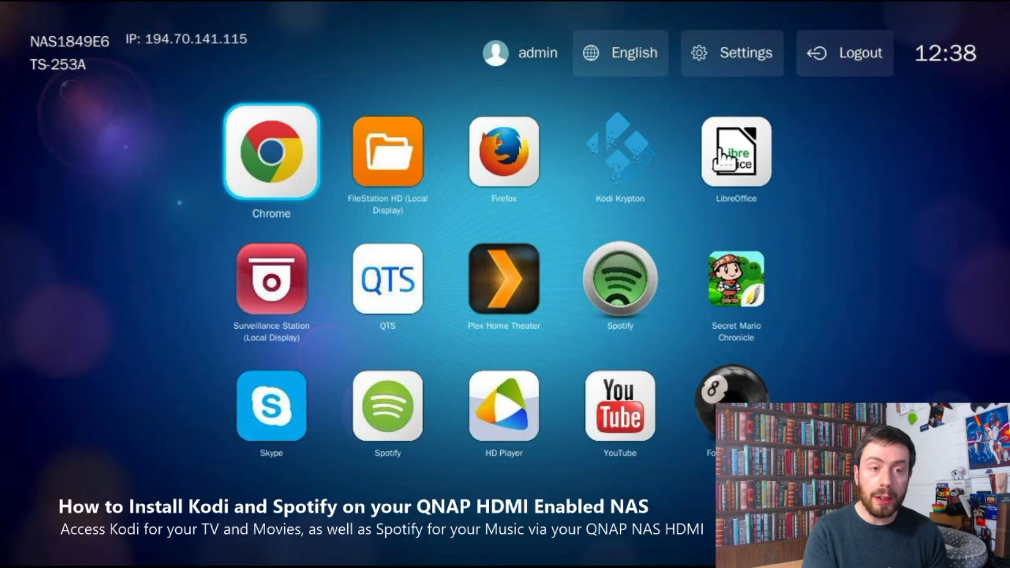
Step: Select the Kodi Krypton icon on the HD Station home screen
left_click(626, 152)
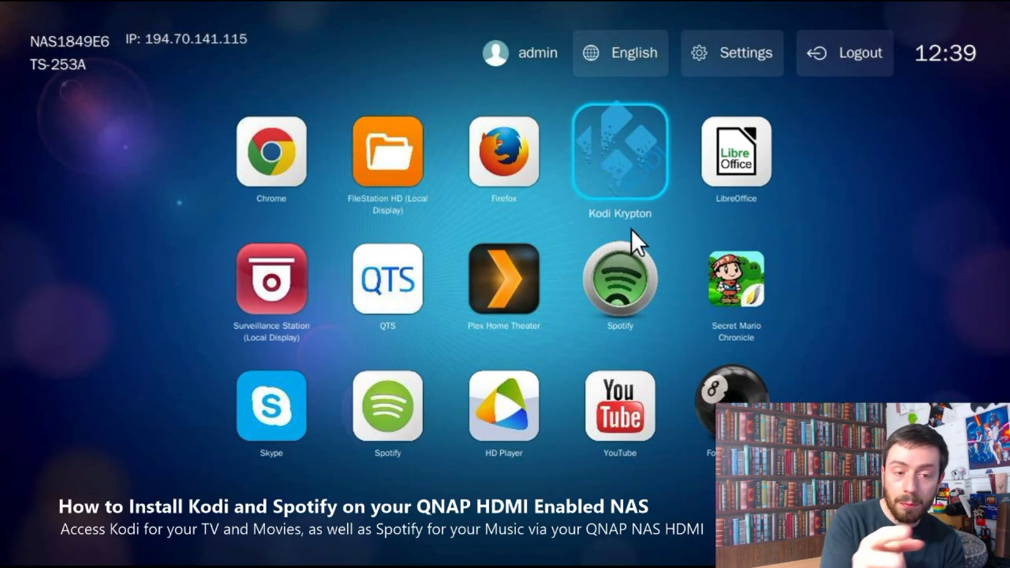
Step: Launch Kodi Krypton, browse its empty Add-ons section, and bring up Power Options
left_click(624, 164)
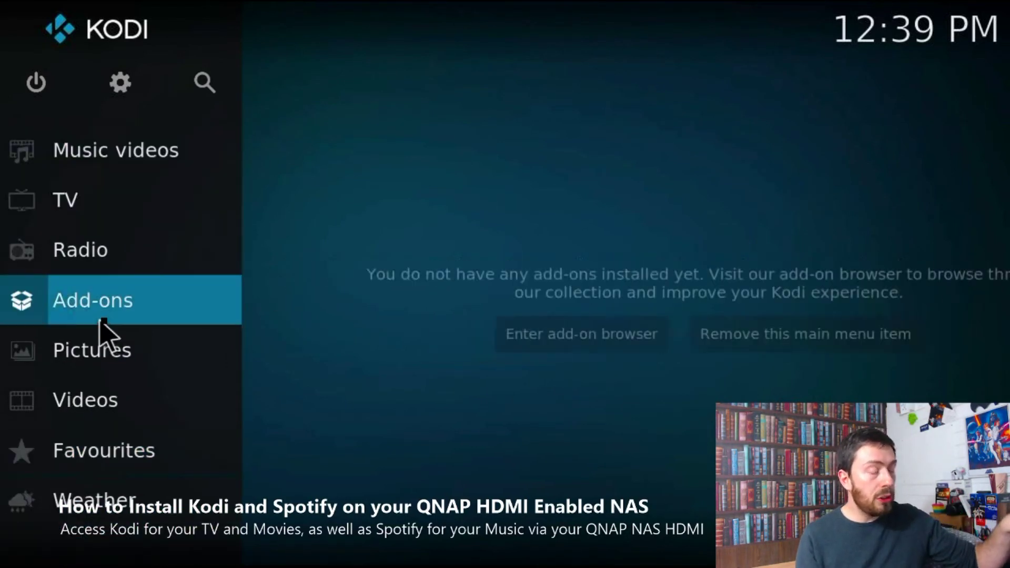
left_click(100, 322)
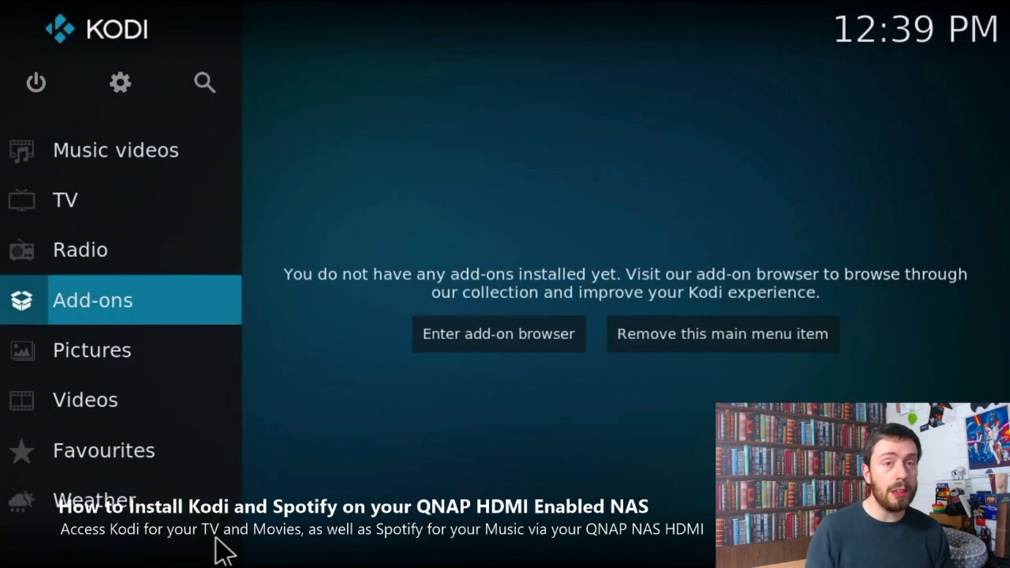
scroll(117, 157, "up", 3)
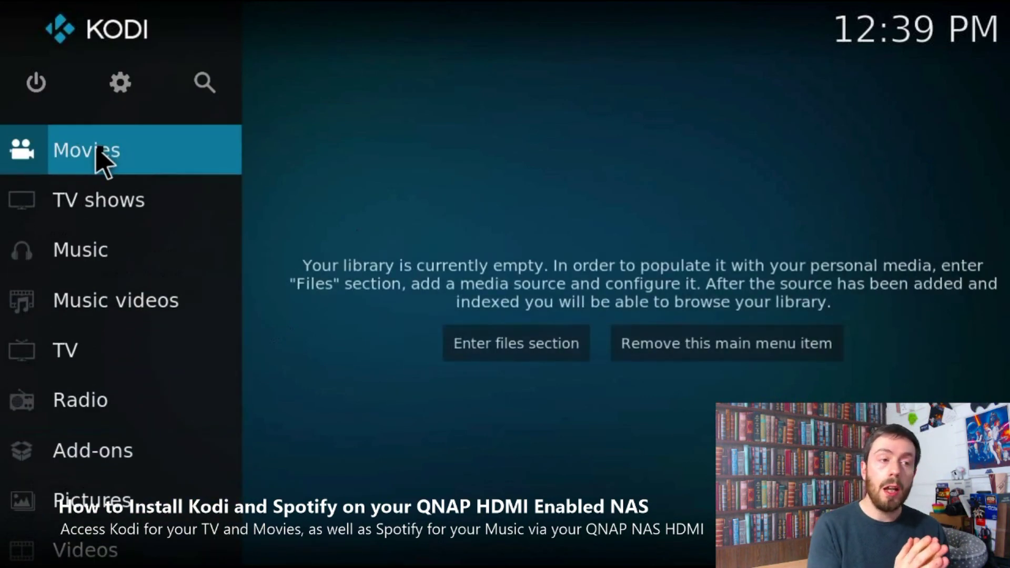
scroll(108, 279, "down", 3)
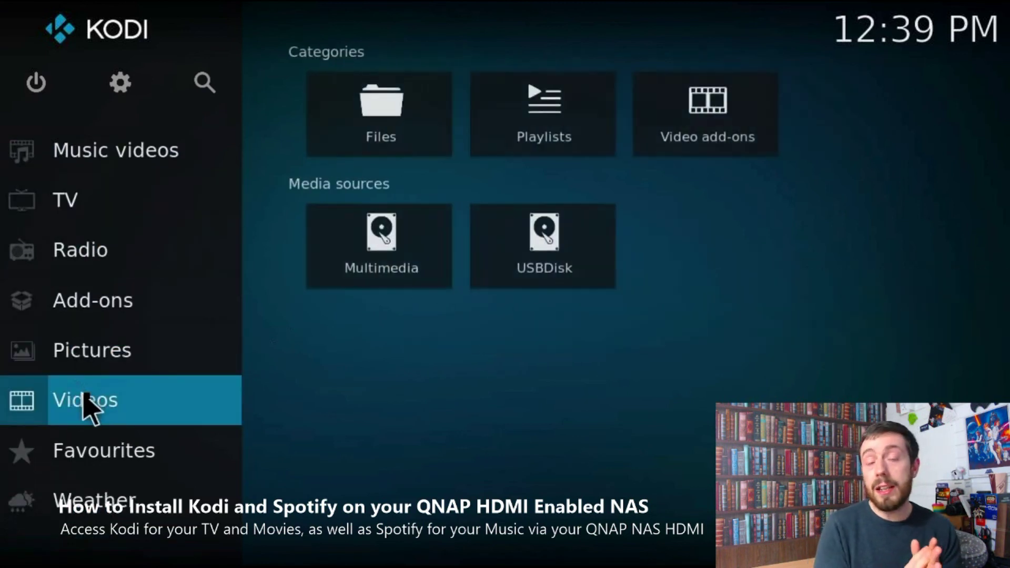
key("Up")
key("Up")
key("Up")
key("Up")
key("Up")
key("Up")
scroll(131, 158, "up", 3)
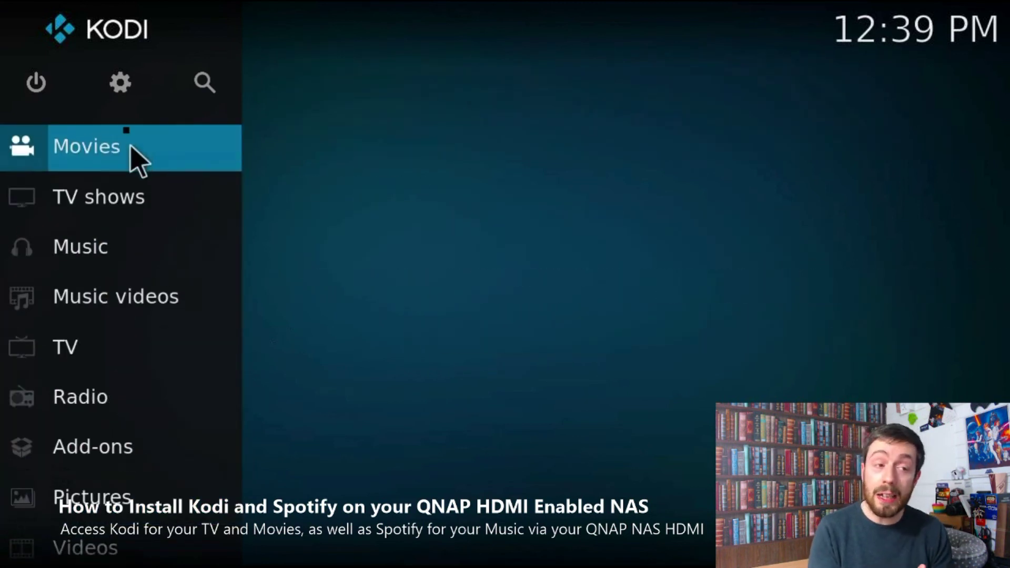
left_click(45, 95)
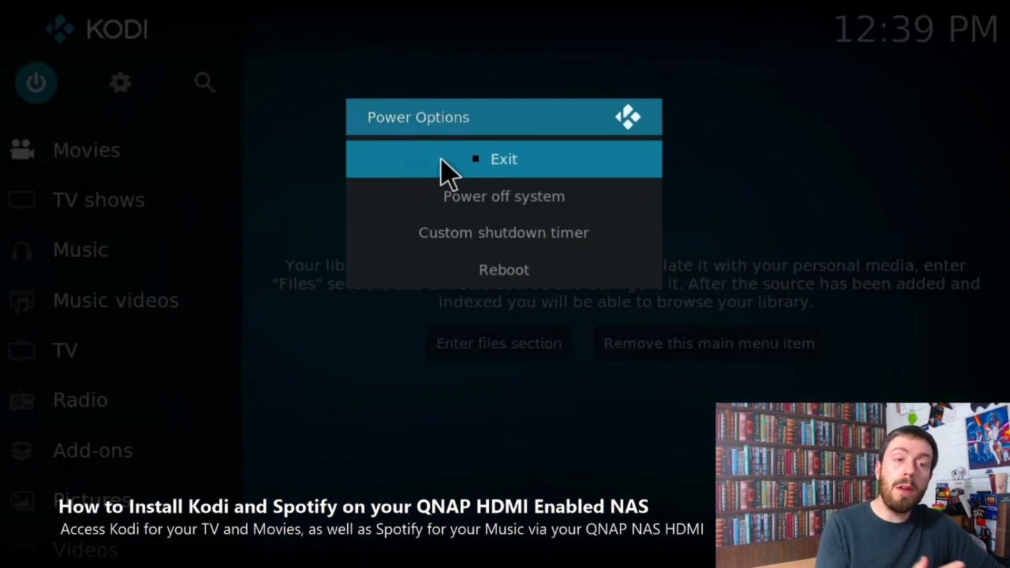
Step: Exit Kodi back to HD Station and launch Spotify to its login screen
left_click(504, 162)
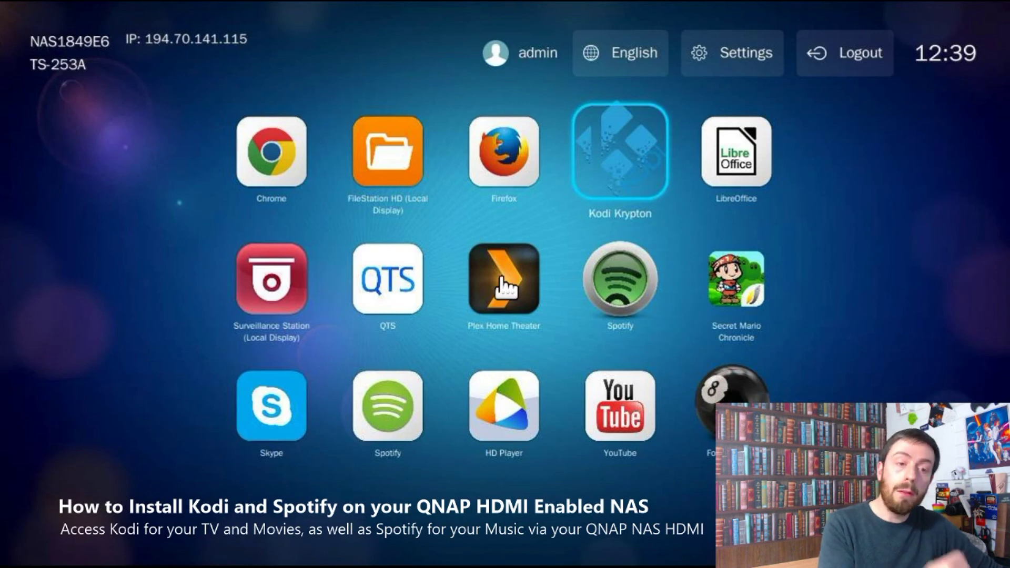
left_click(620, 290)
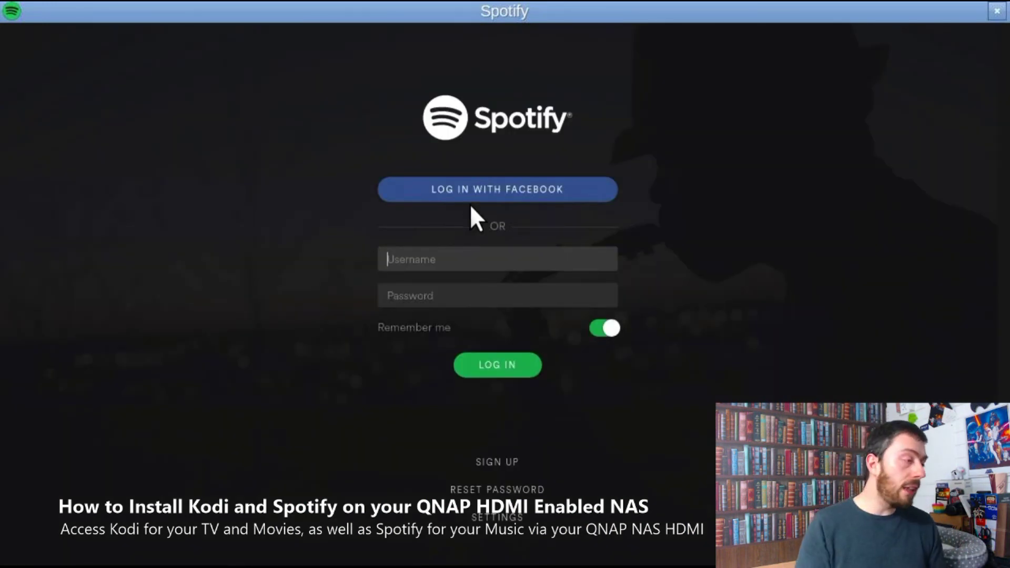
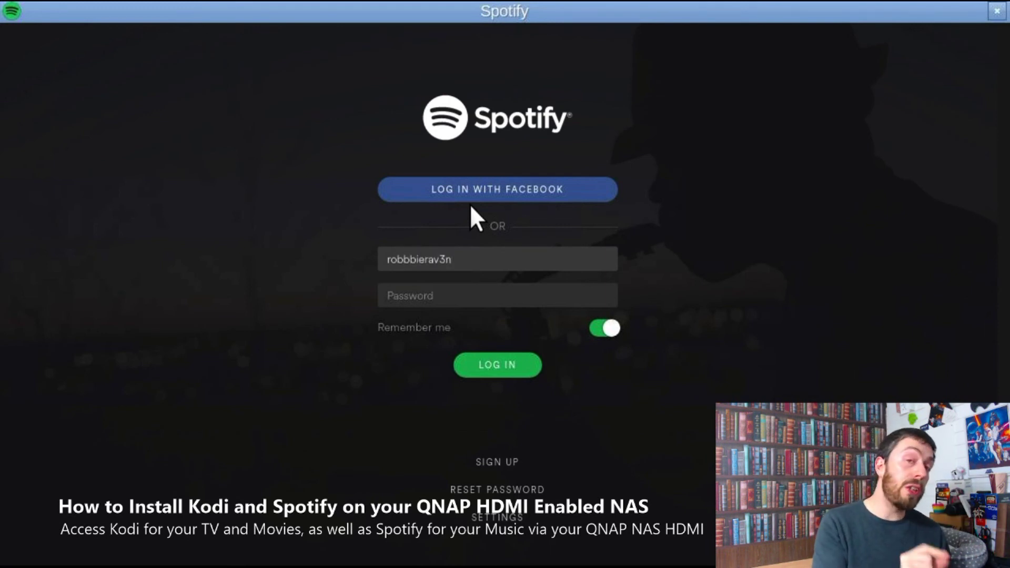
Step: Enter the account username and password and submit the Spotify login
key("Tab")
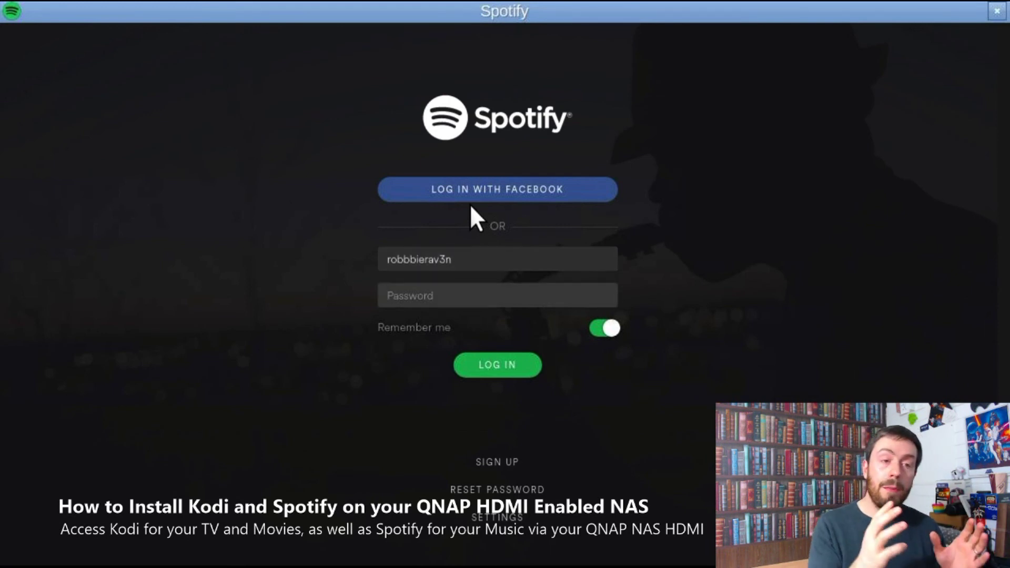
type("••••••••••")
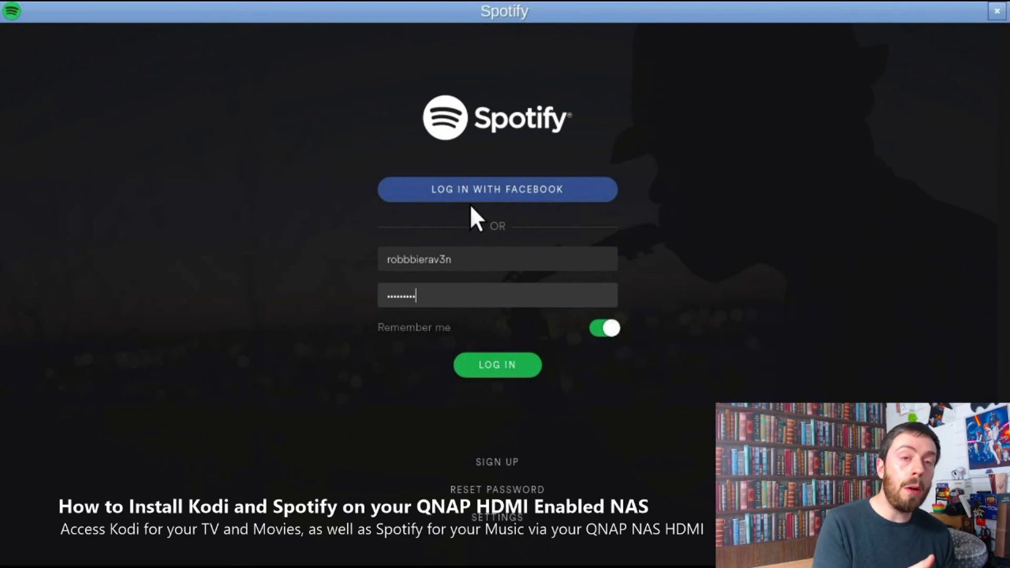
left_click(496, 371)
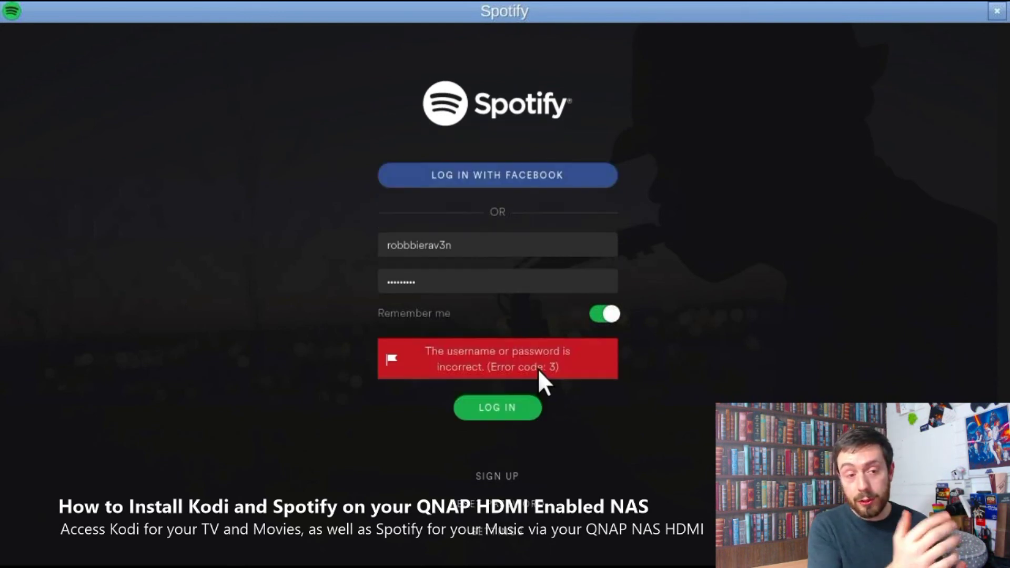
Step: Remove the extra letter from the username, retype the password, and retry login
left_click(414, 247)
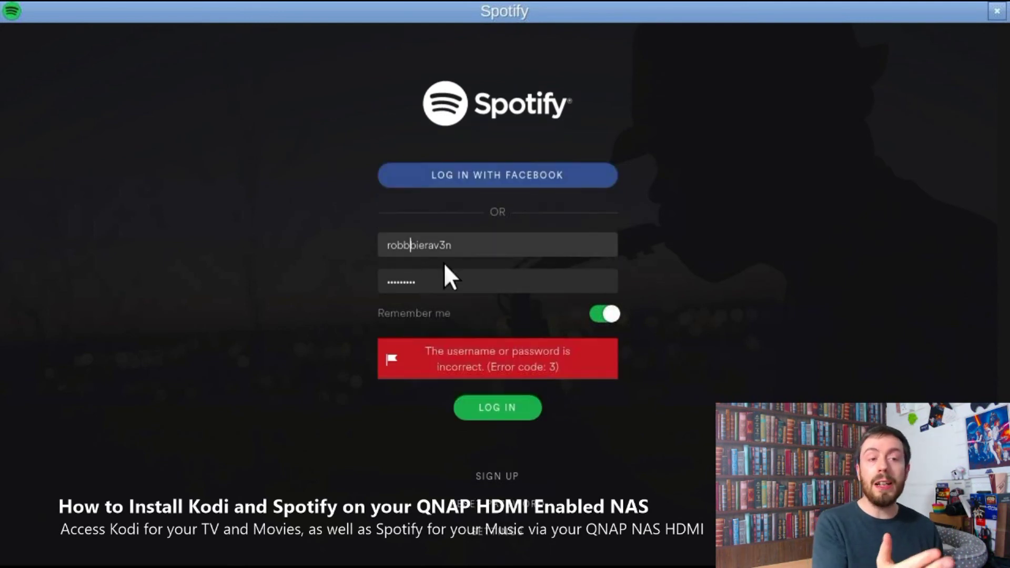
key("BackSpace")
left_click(444, 278)
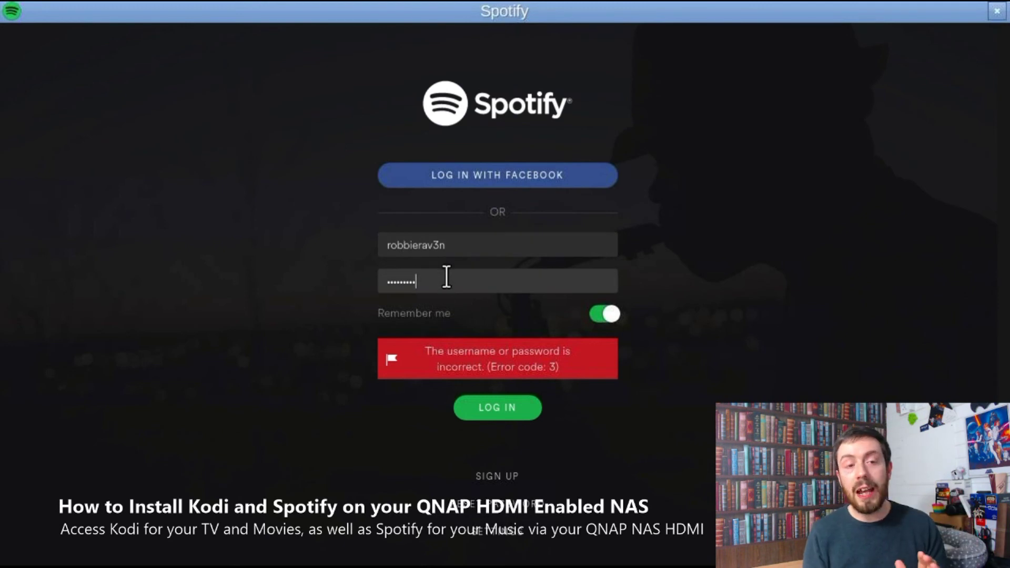
key("Return")
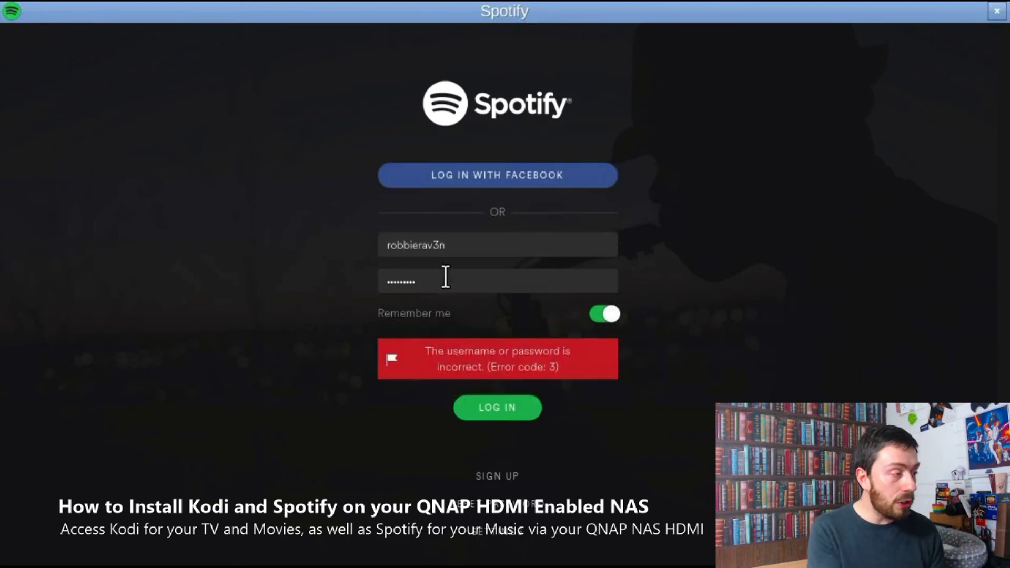
double_click(444, 278)
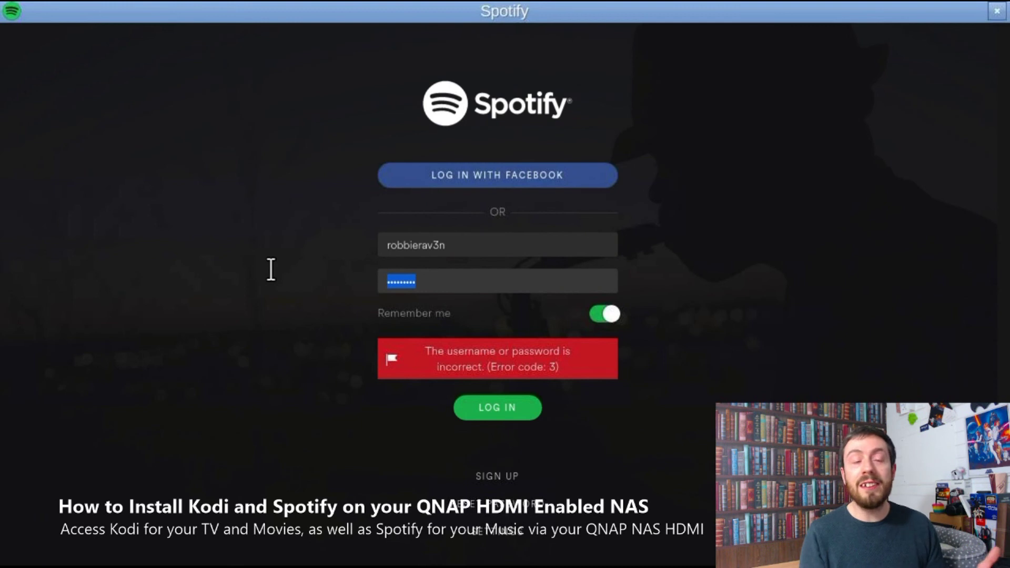
type("•••")
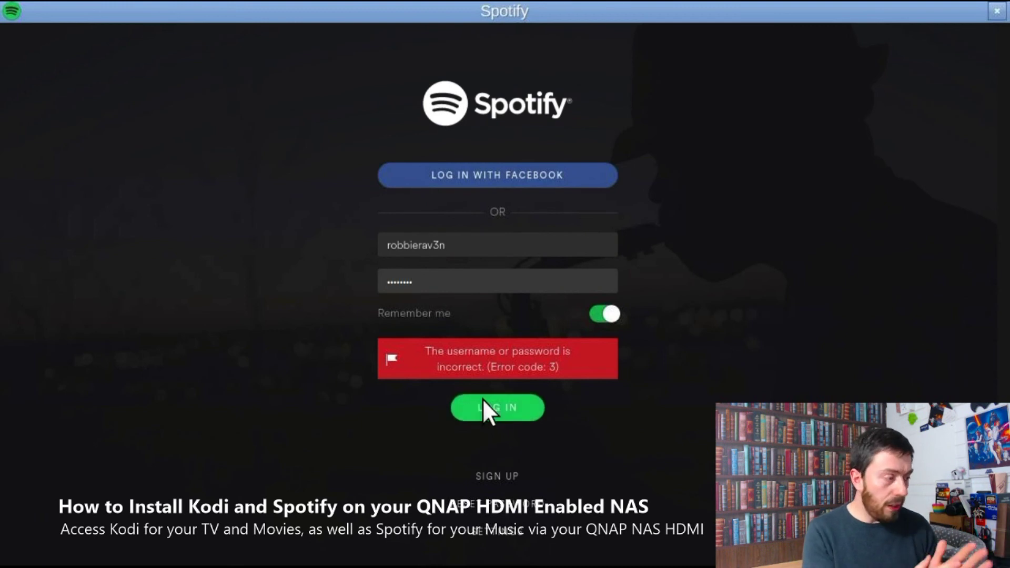
left_click(482, 399)
Step: Replace the username with the account e-mail, retype the password, and retry login
double_click(392, 241)
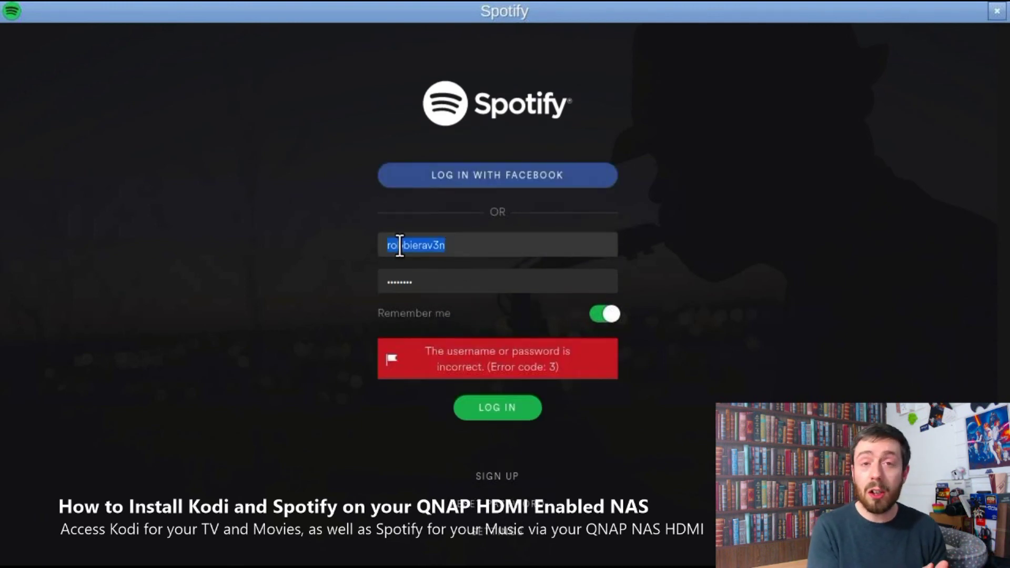
left_click(396, 245)
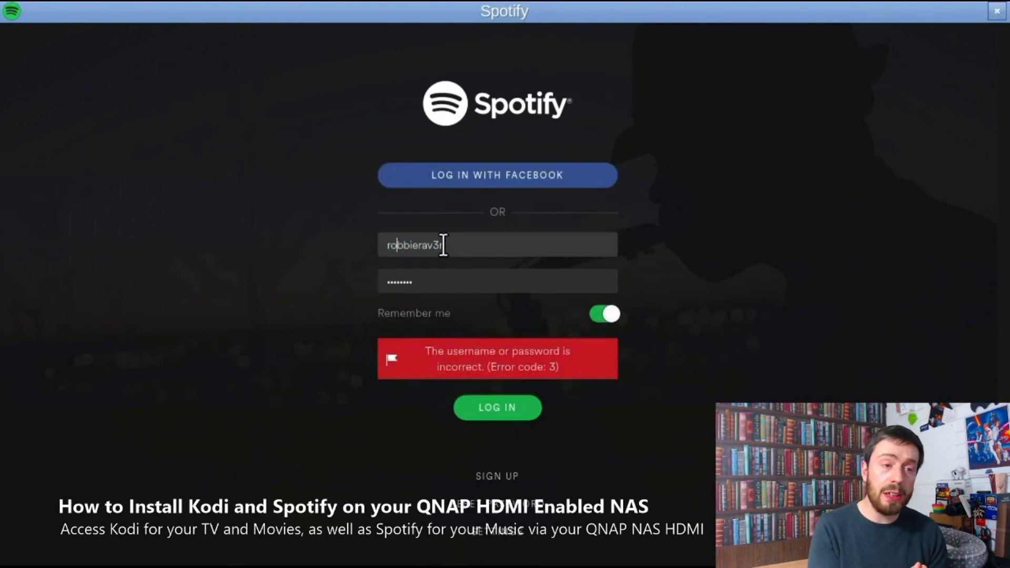
left_click(471, 246, "shift")
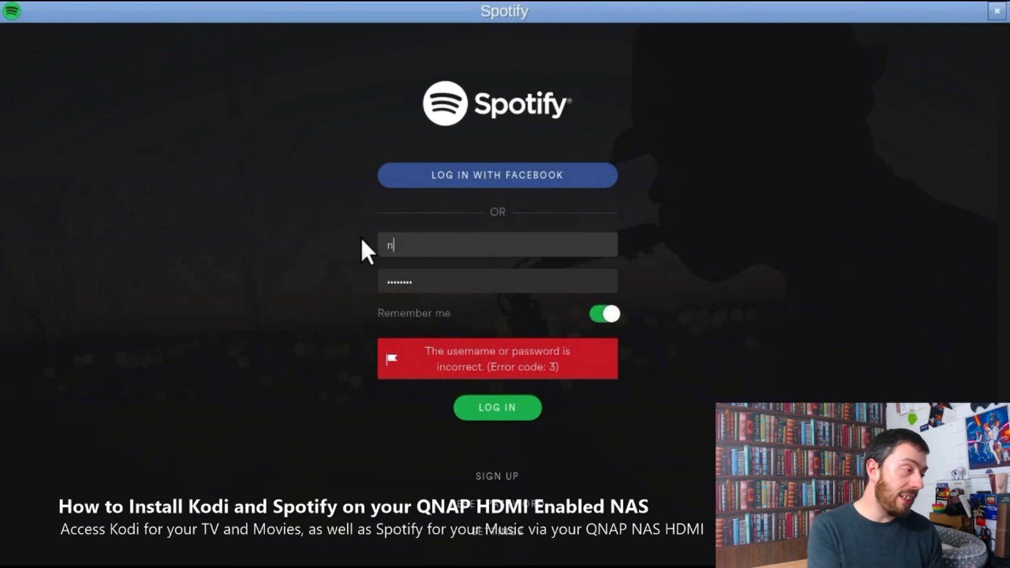
double_click(442, 277)
type("•••••")
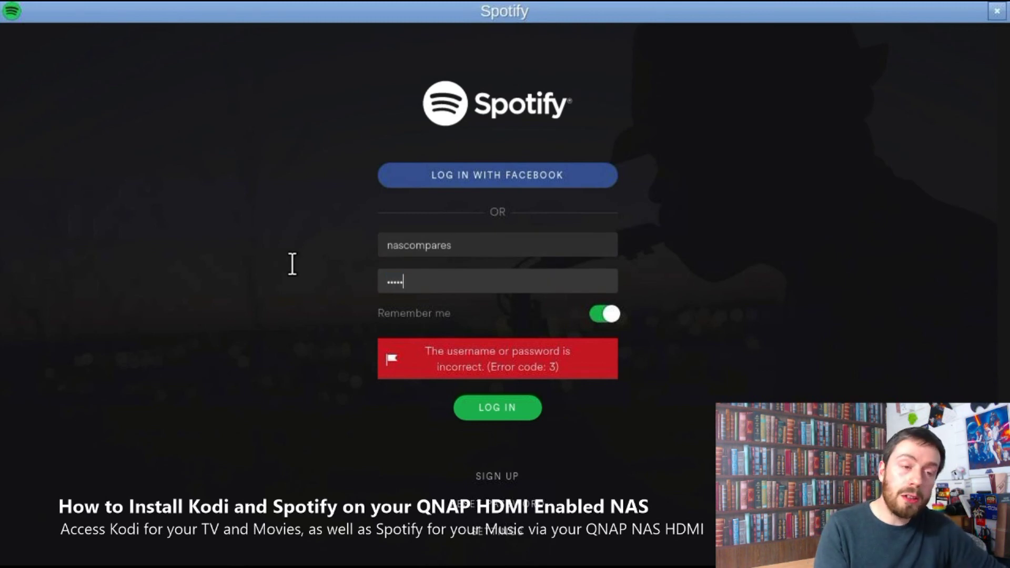
left_click(494, 405)
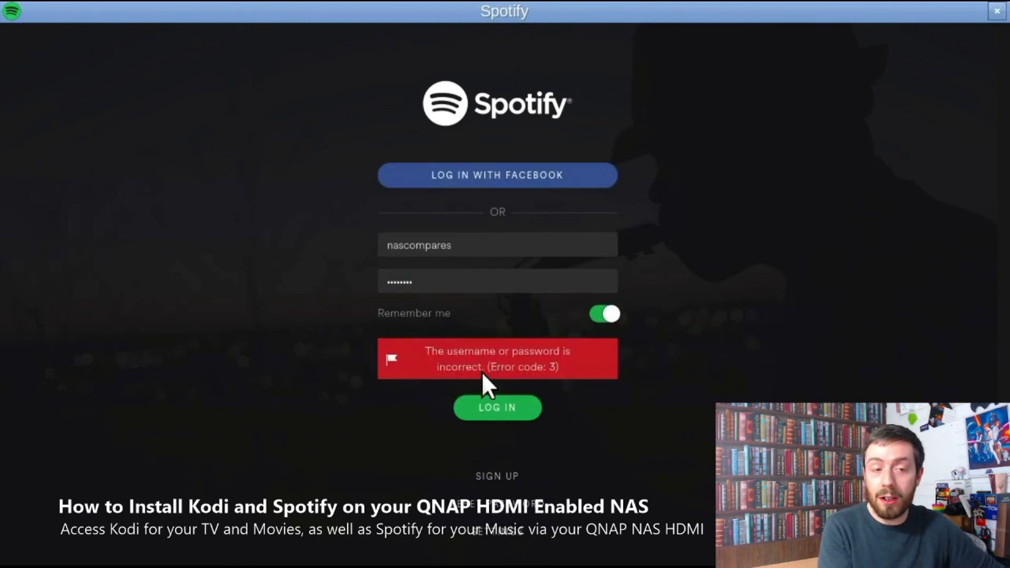
Step: Fix the stray character in the e-mail to an @ and log in
left_click(468, 248)
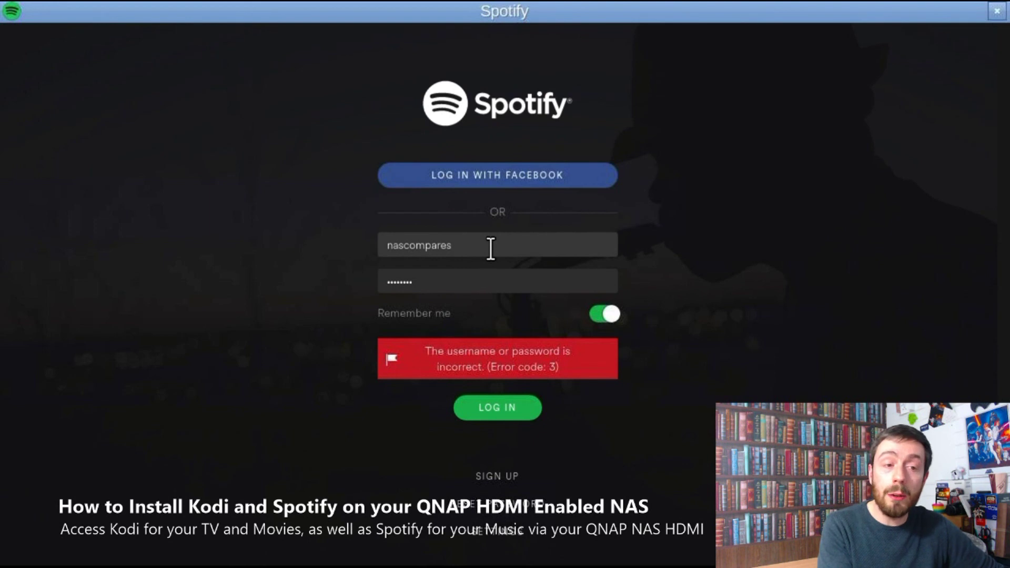
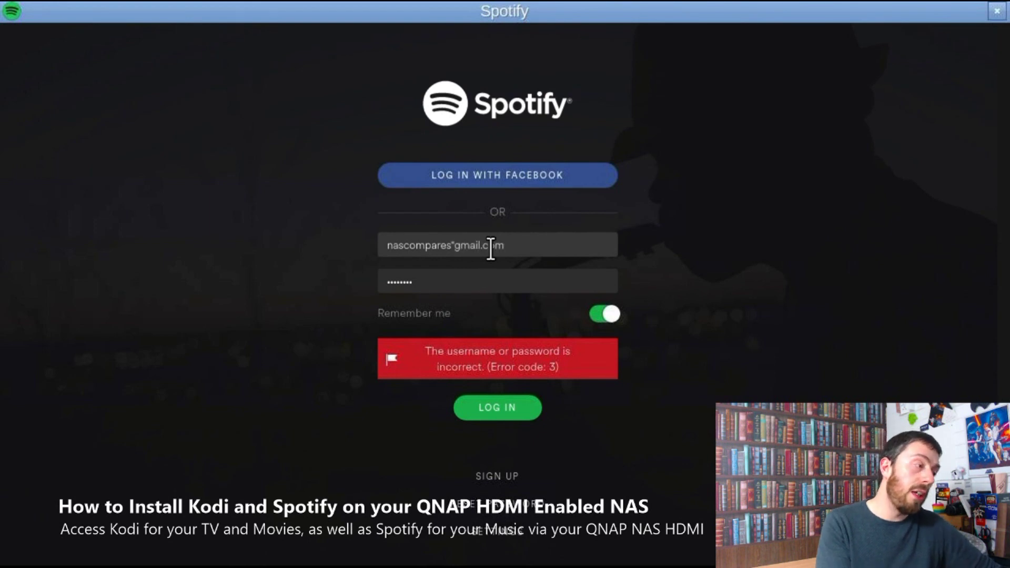
left_click(460, 246)
key("BackSpace")
type("@")
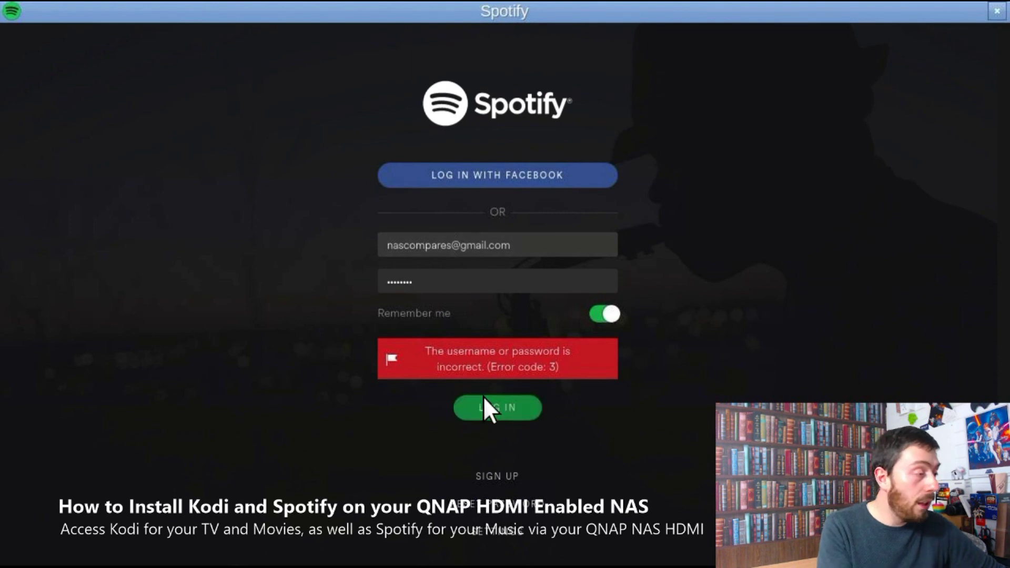
left_click(484, 403)
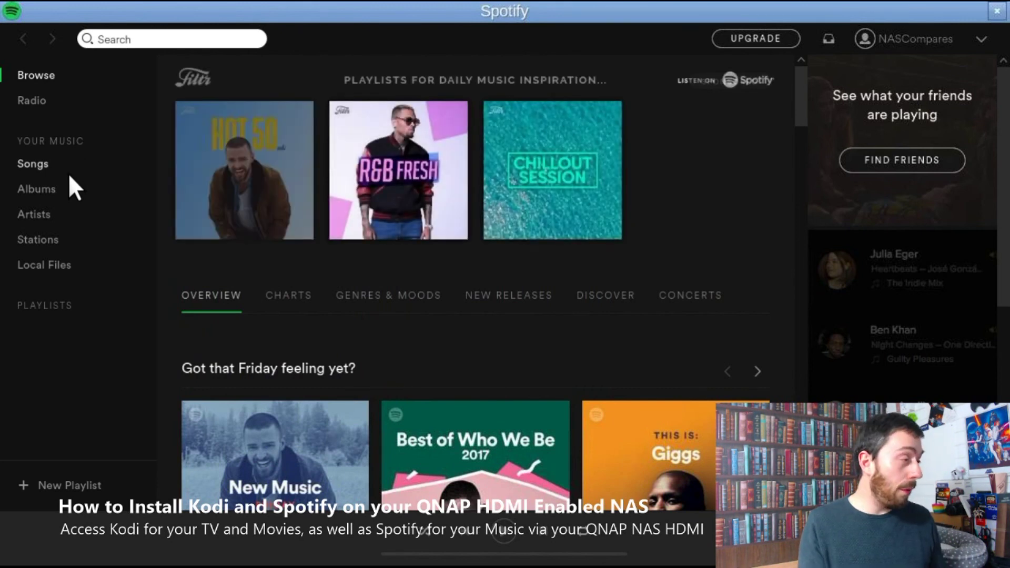
Step: Scroll through the Browse page, then move to Spotify's search box
scroll(361, 266, "down", 4)
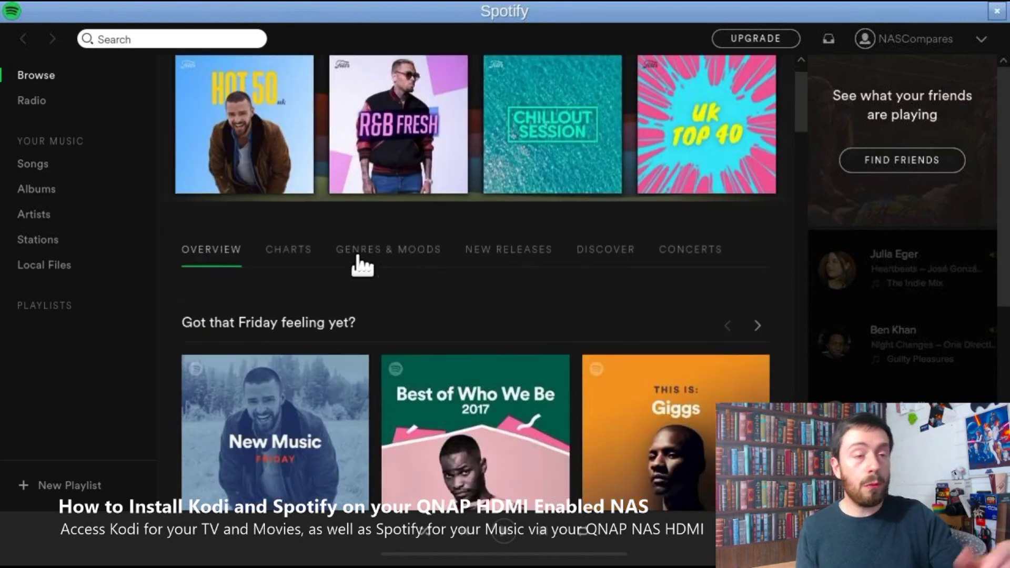
scroll(500, 338, "up", 4)
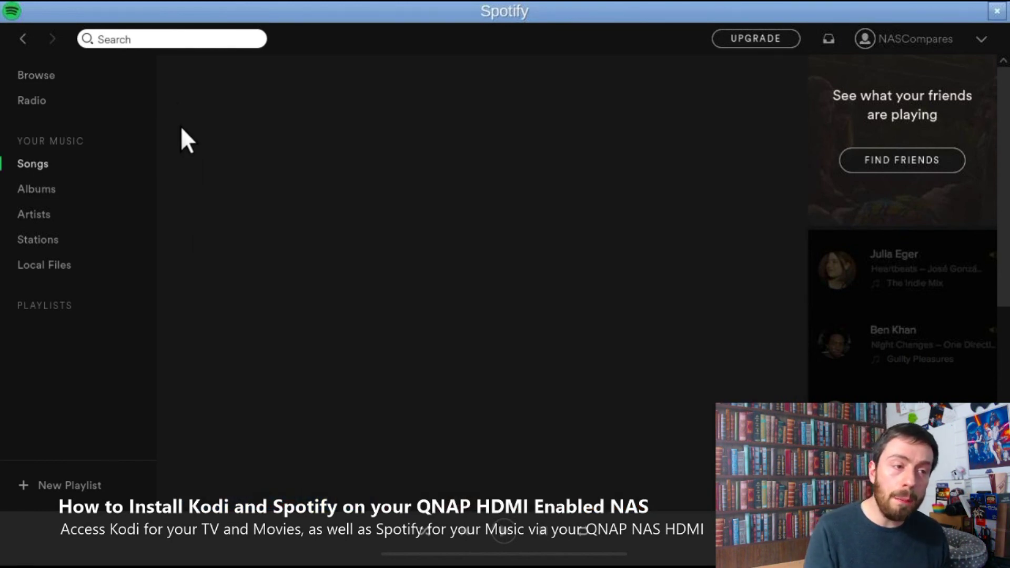
left_click(174, 40)
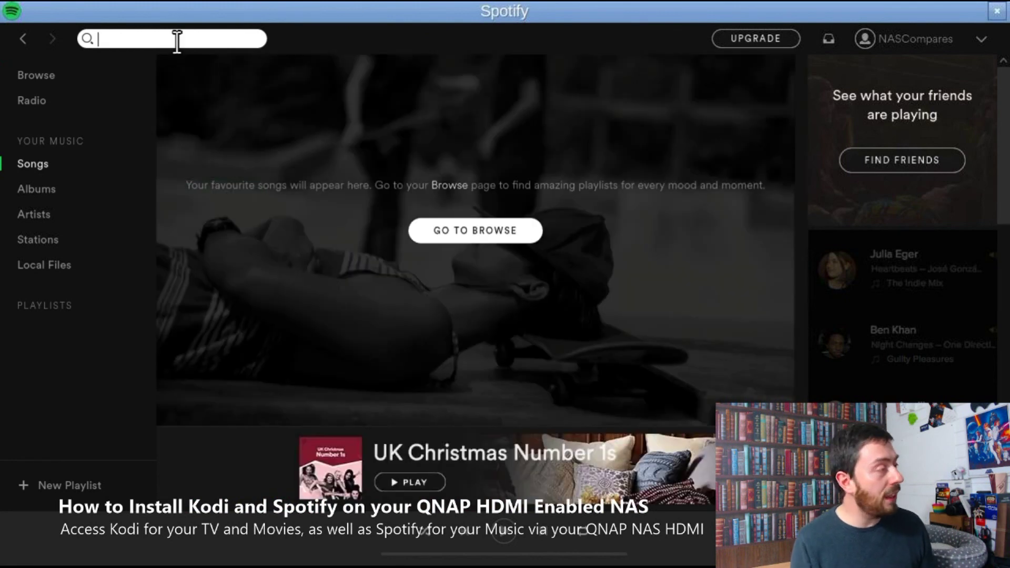
Step: Search 'i WANT TO BREAK FREE' and play Queen's I Want To Break Free - Single Remix
type("i WANT TO B")
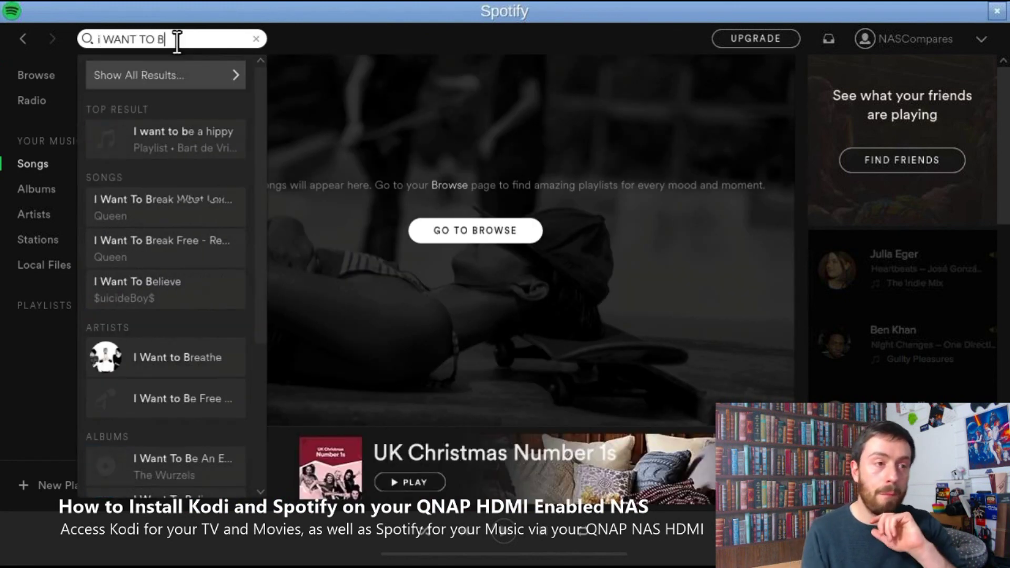
type("REAK FREE")
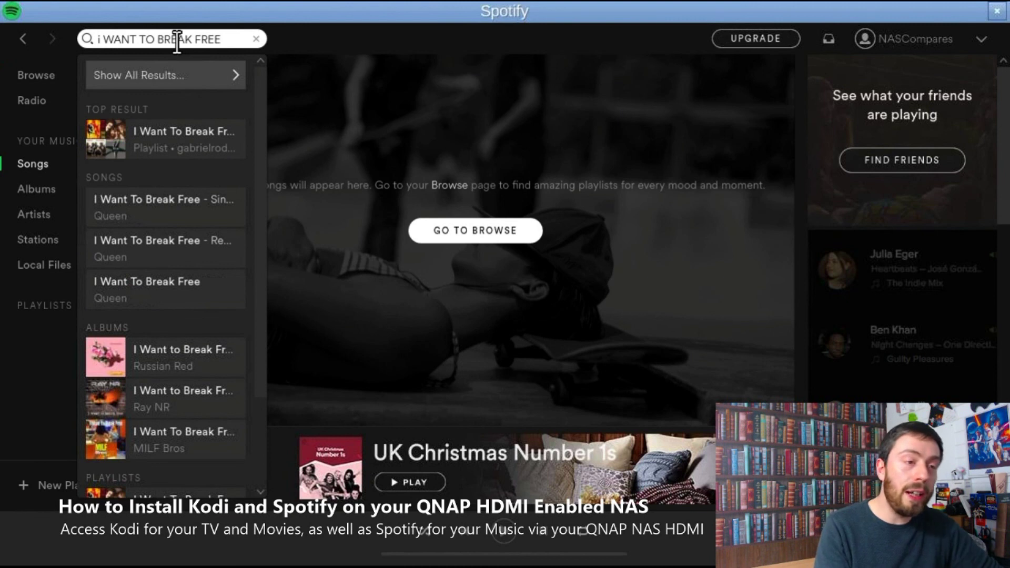
left_click(183, 129)
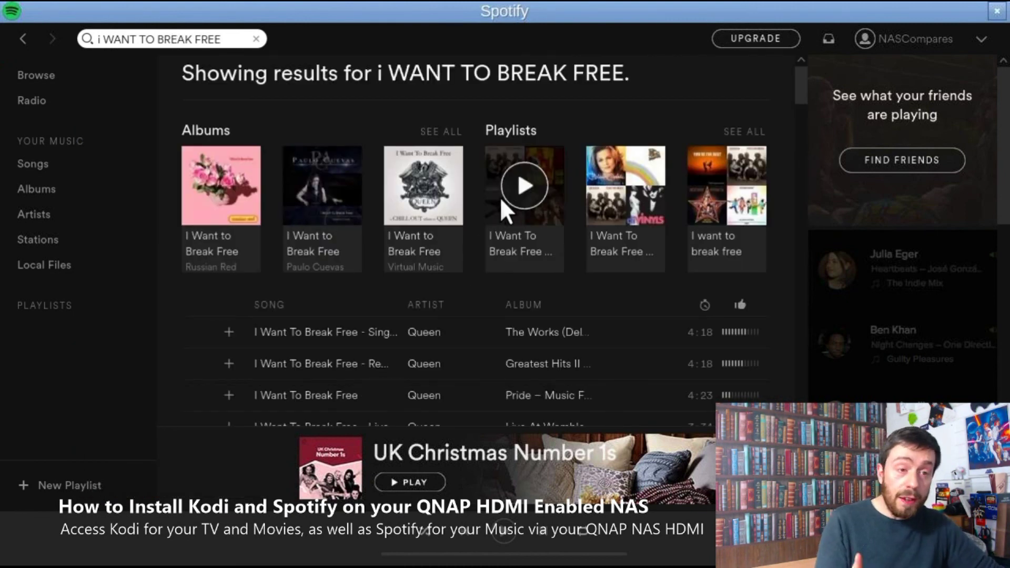
scroll(405, 251, "down", 3)
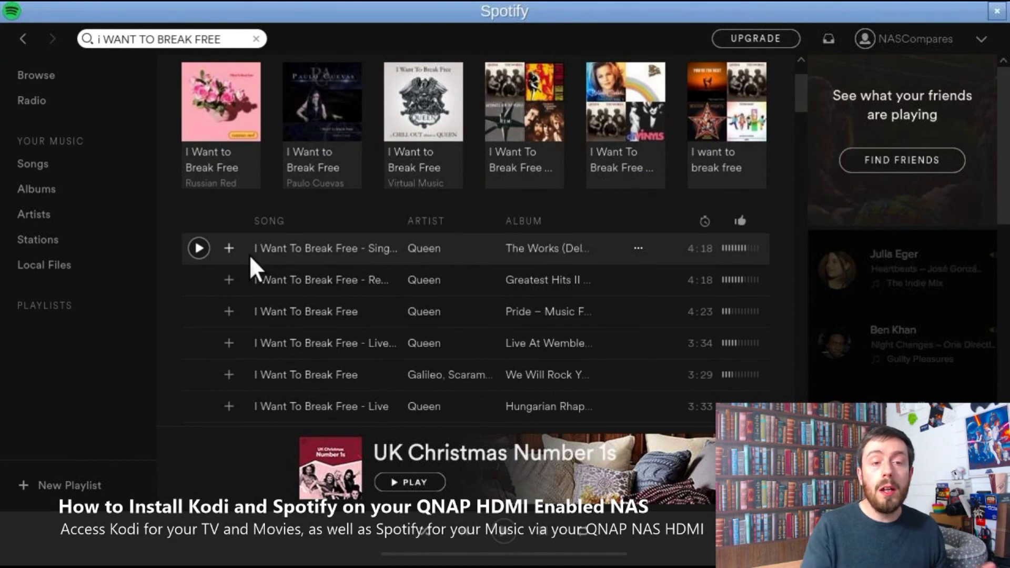
double_click(317, 247)
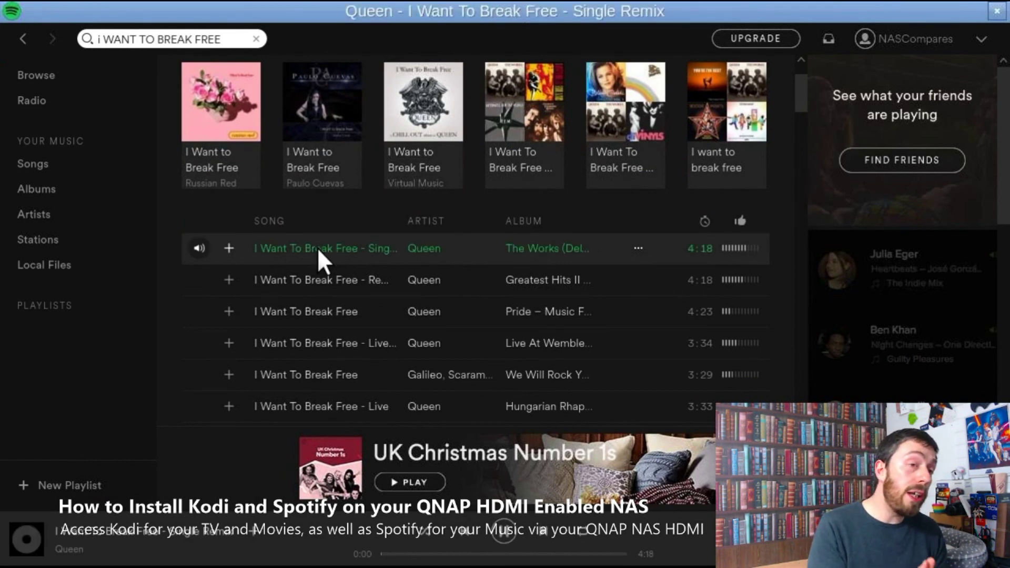